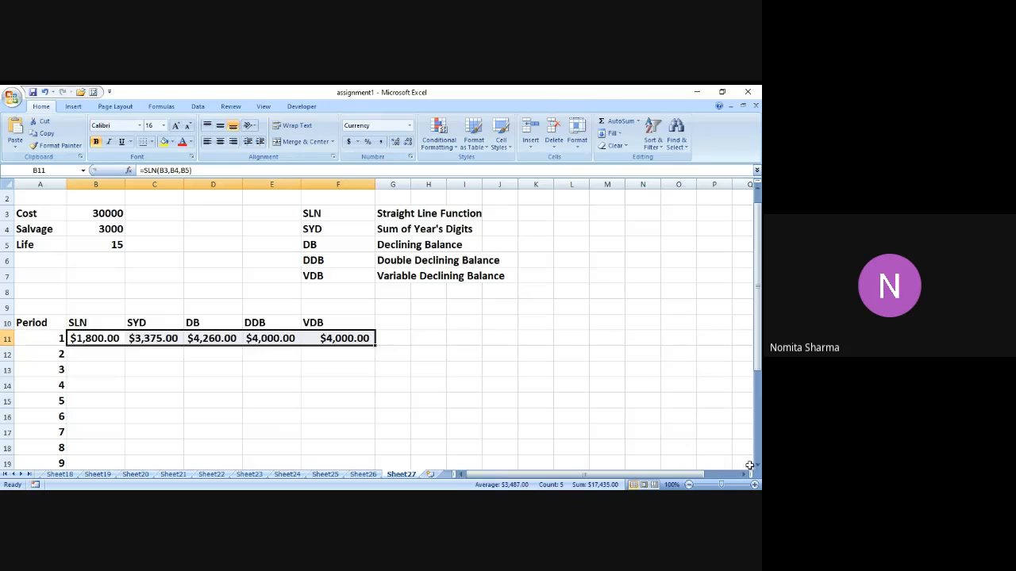
Try to fill the period 1 depreciation formulas in B11:F11 down through period 15 in row 25.
{"action": "left_click", "coordinate": [757, 468]}
{"action": "left_click", "coordinate": [757, 467]}
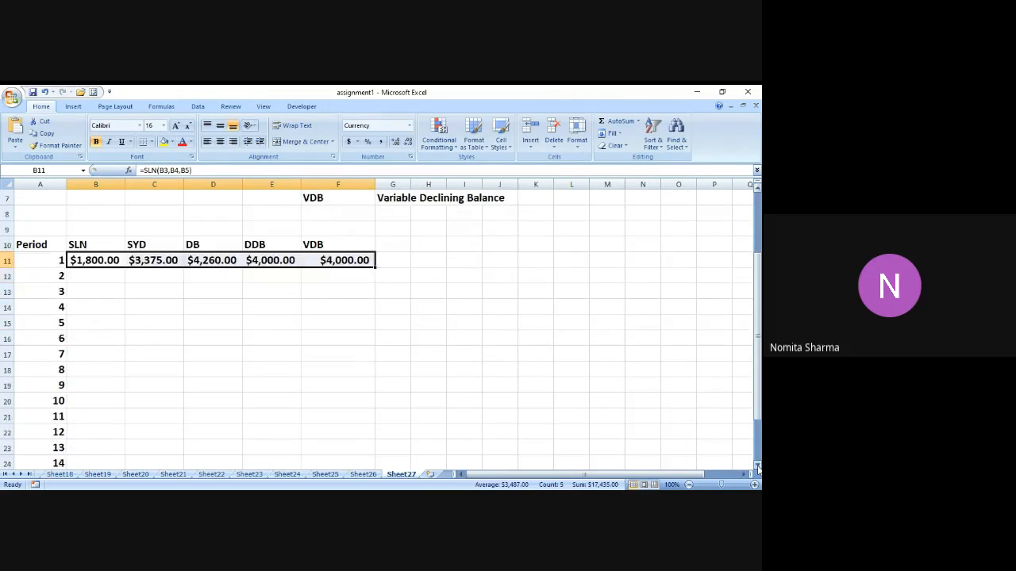
{"action": "left_click", "coordinate": [757, 467]}
{"action": "left_click", "coordinate": [757, 468]}
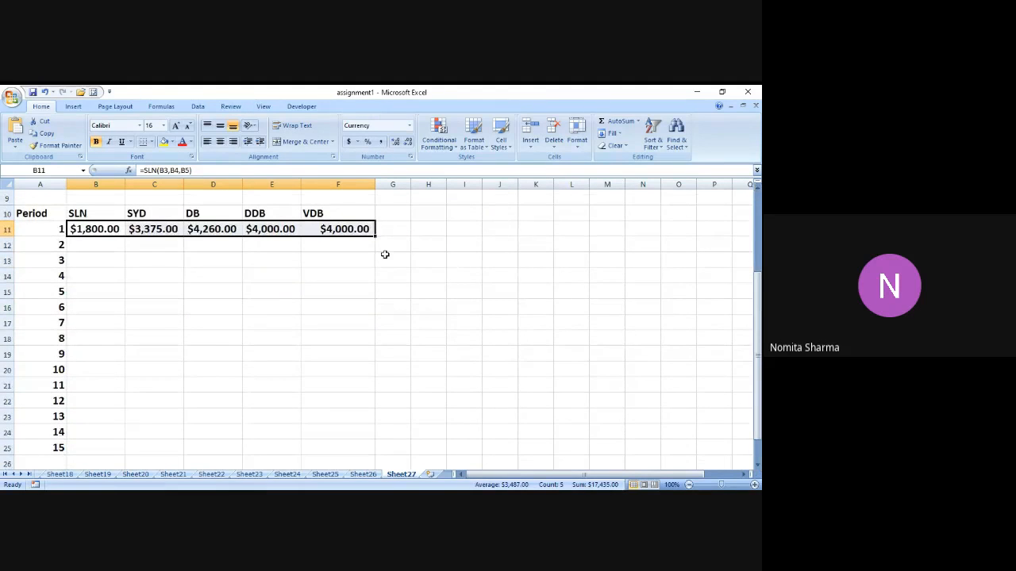
{"action": "left_click_drag", "start_coordinate": [376, 237], "coordinate": [377, 449]}
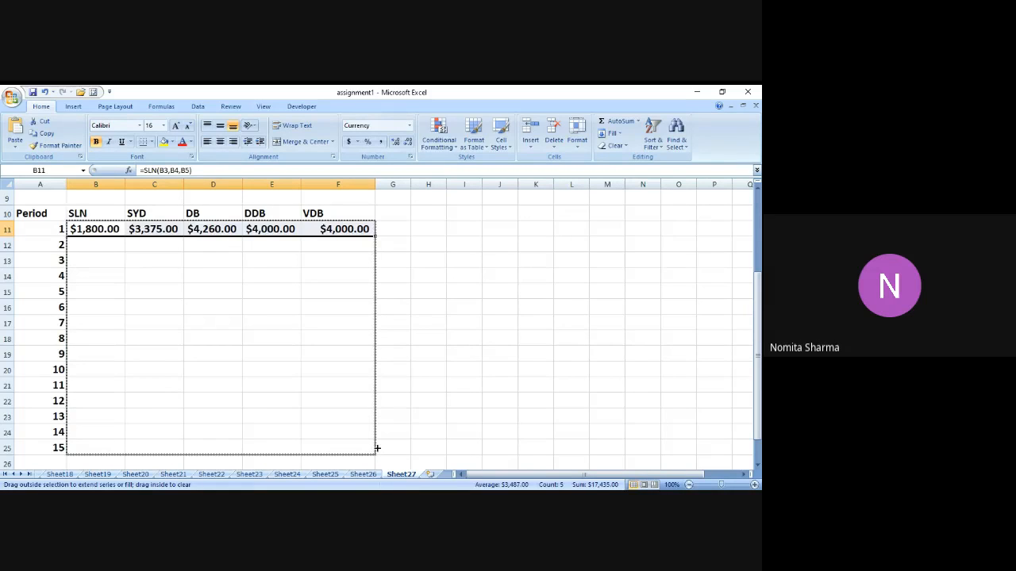
{"action": "left_click_drag", "start_coordinate": [377, 449], "coordinate": [380, 448]}
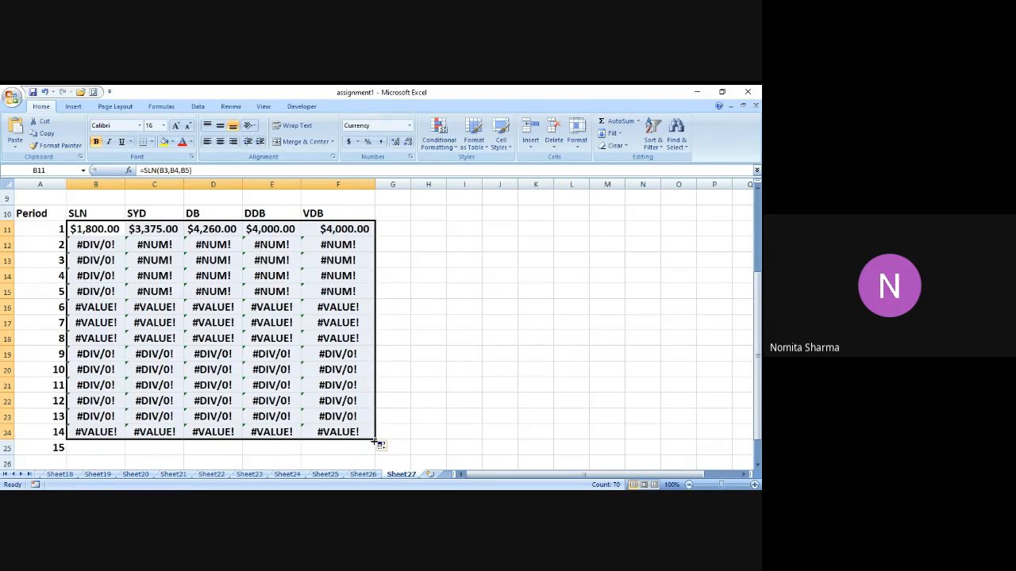
{"action": "left_click_drag", "start_coordinate": [376, 443], "coordinate": [376, 455]}
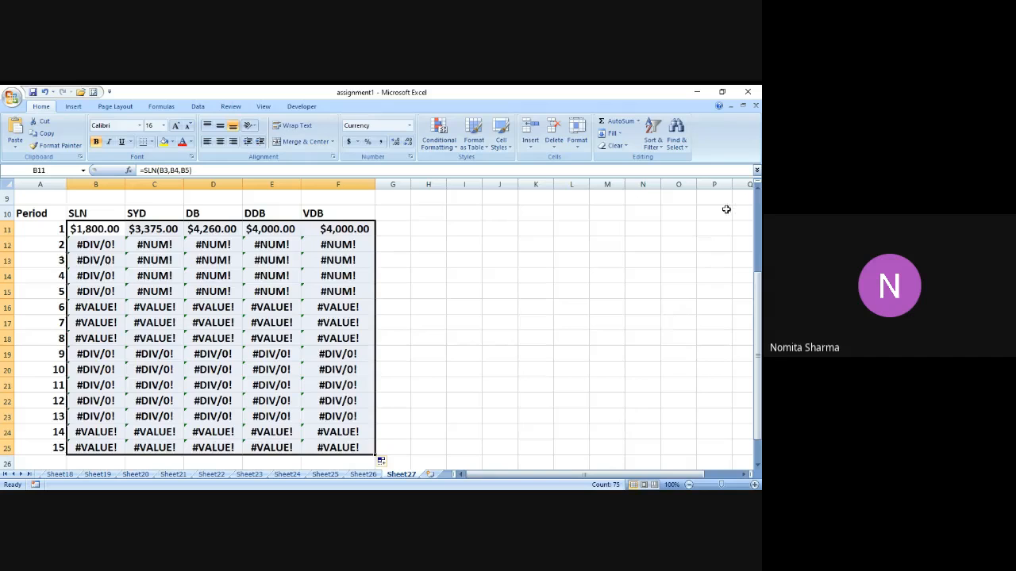
Undo the fill of the depreciation formulas below row 11.
{"action": "left_click", "coordinate": [757, 190]}
{"action": "left_click", "coordinate": [758, 190]}
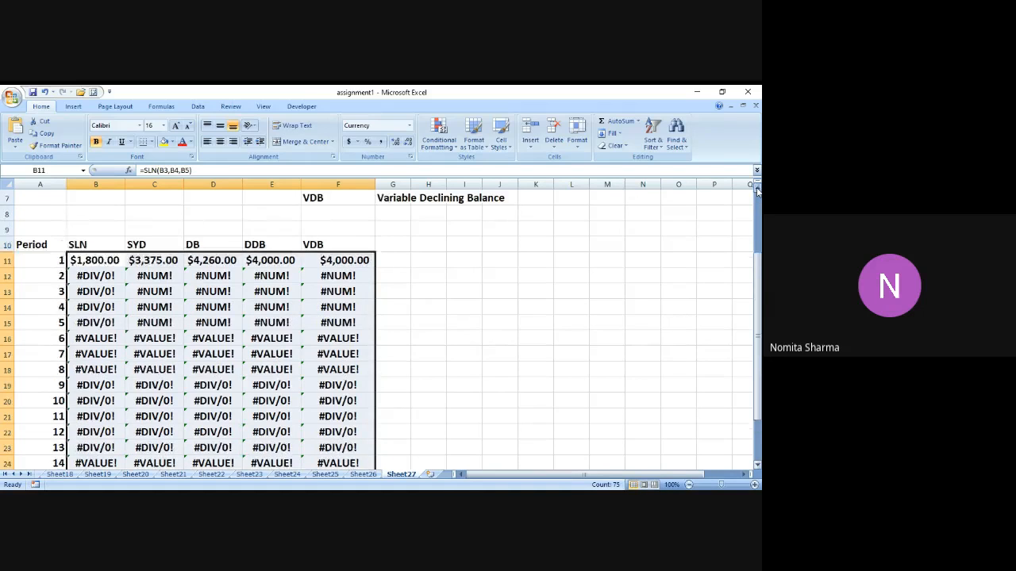
{"action": "left_click", "coordinate": [757, 191]}
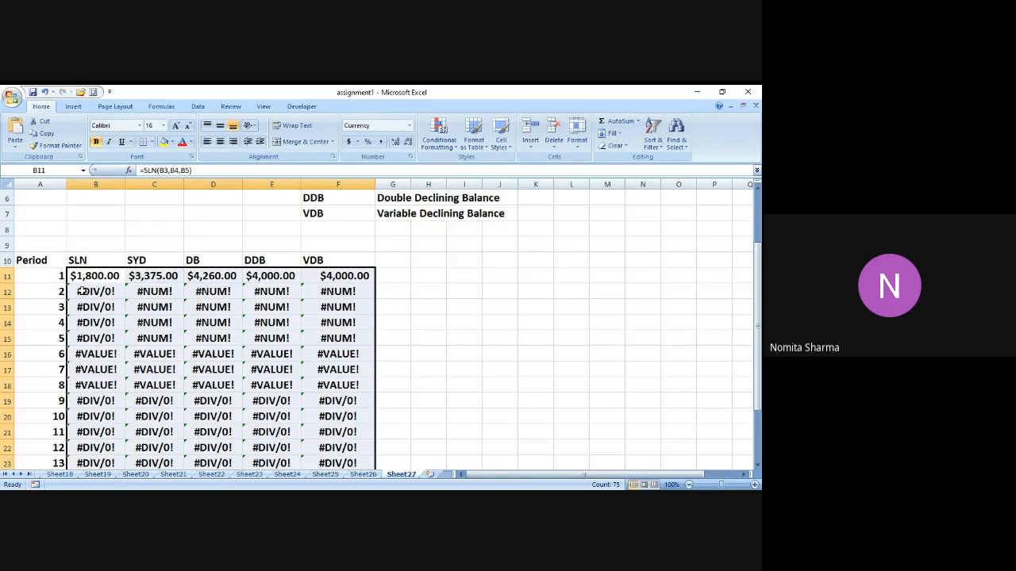
{"action": "left_click", "coordinate": [46, 93]}
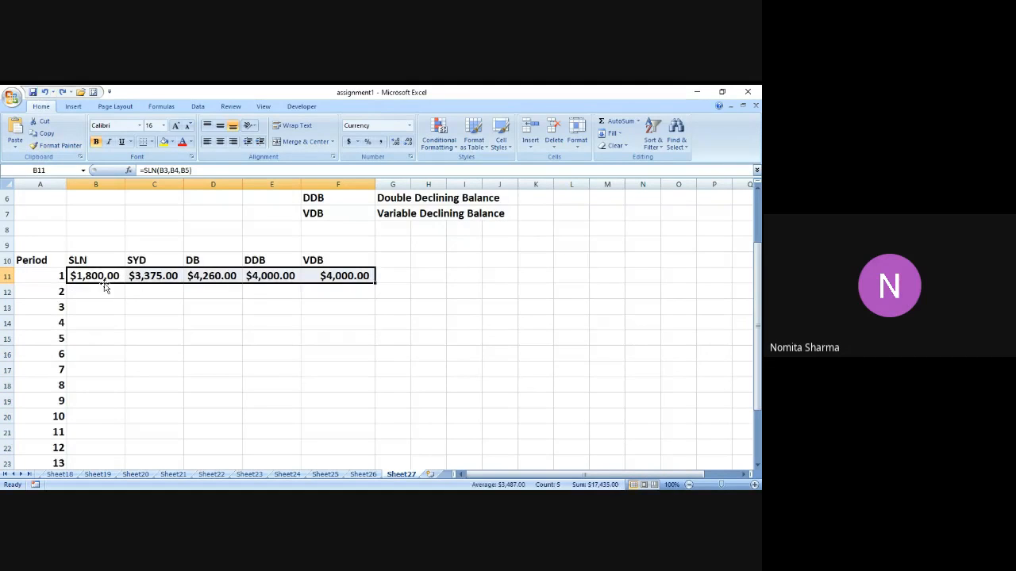
Make all references in the SLN formula in B11 absolute, giving =SLN($B$3,$B$4,$B$5).
{"action": "left_click", "coordinate": [105, 293]}
{"action": "key", "text": "Up"}
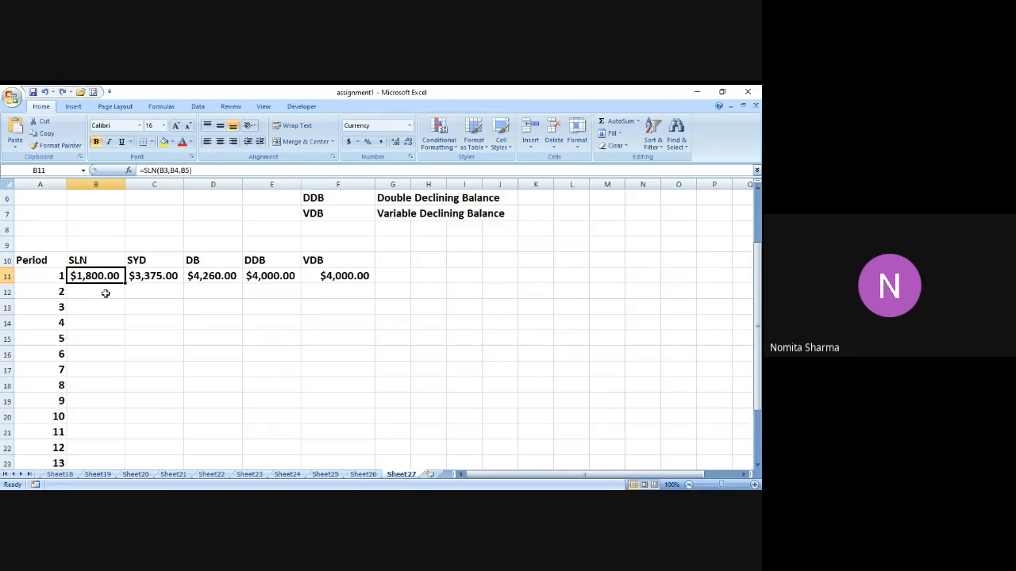
{"action": "left_click", "coordinate": [216, 170]}
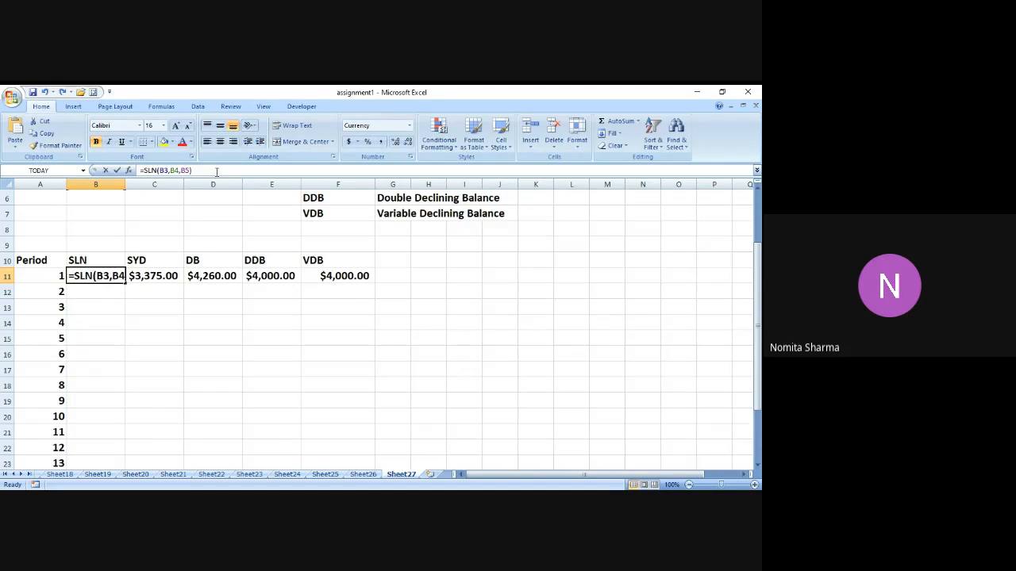
{"action": "key", "text": "Left"}
{"action": "key", "text": "Left"}
{"action": "key", "text": "Left"}
{"action": "key", "text": "Left"}
{"action": "key", "text": "Left"}
{"action": "key", "text": "Left"}
{"action": "key", "text": "Left"}
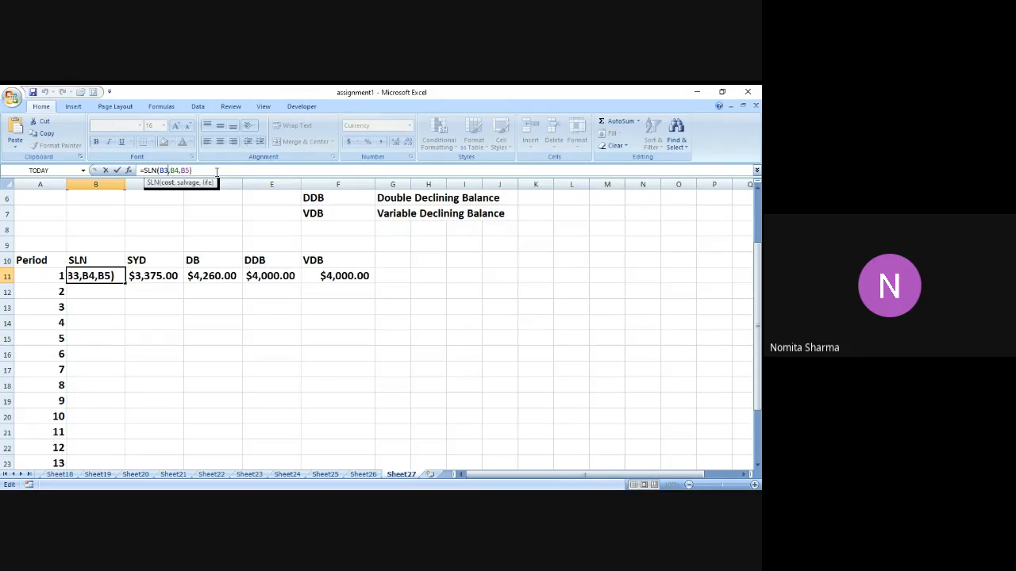
{"action": "key", "text": "Left"}
{"action": "key", "text": "Left"}
{"action": "type", "text": "$"}
{"action": "key", "text": "Right"}
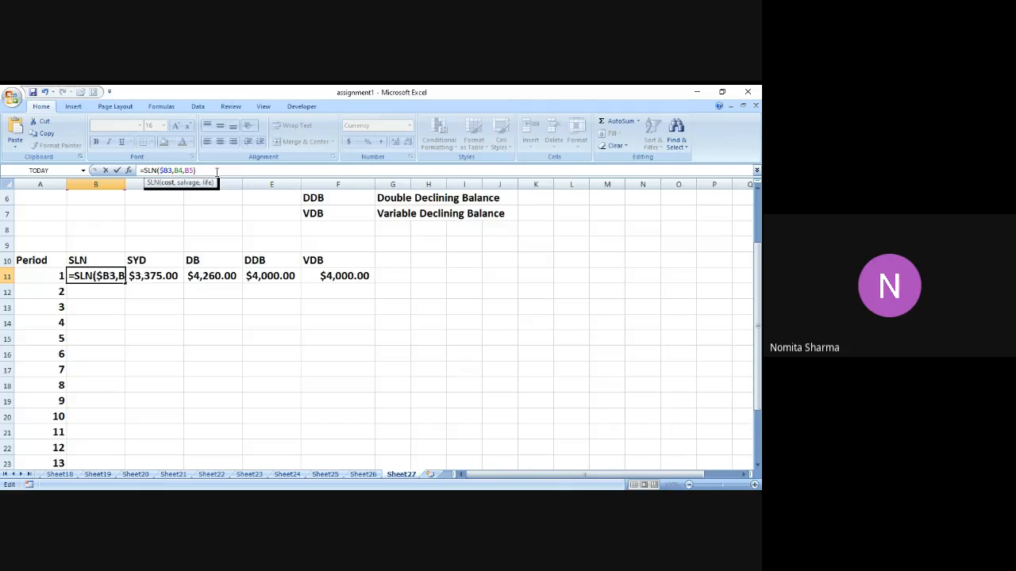
{"action": "type", "text": "$"}
{"action": "key", "text": "Right"}
{"action": "key", "text": "Right"}
{"action": "type", "text": "$"}
{"action": "key", "text": "Right"}
{"action": "type", "text": "$"}
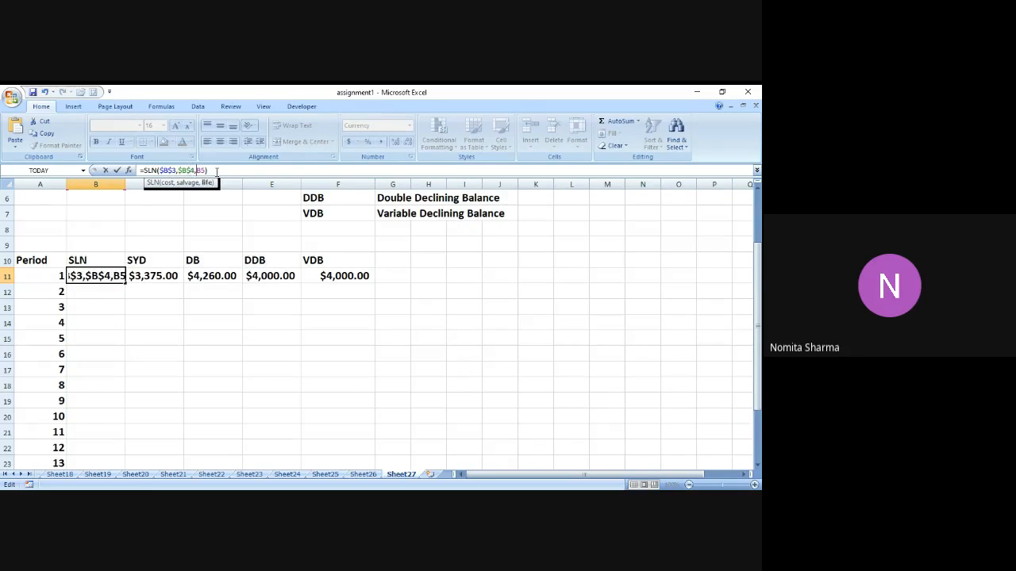
{"action": "key", "text": "Right"}
{"action": "key", "text": "Right"}
{"action": "type", "text": "$"}
{"action": "key", "text": "Right"}
{"action": "type", "text": "$"}
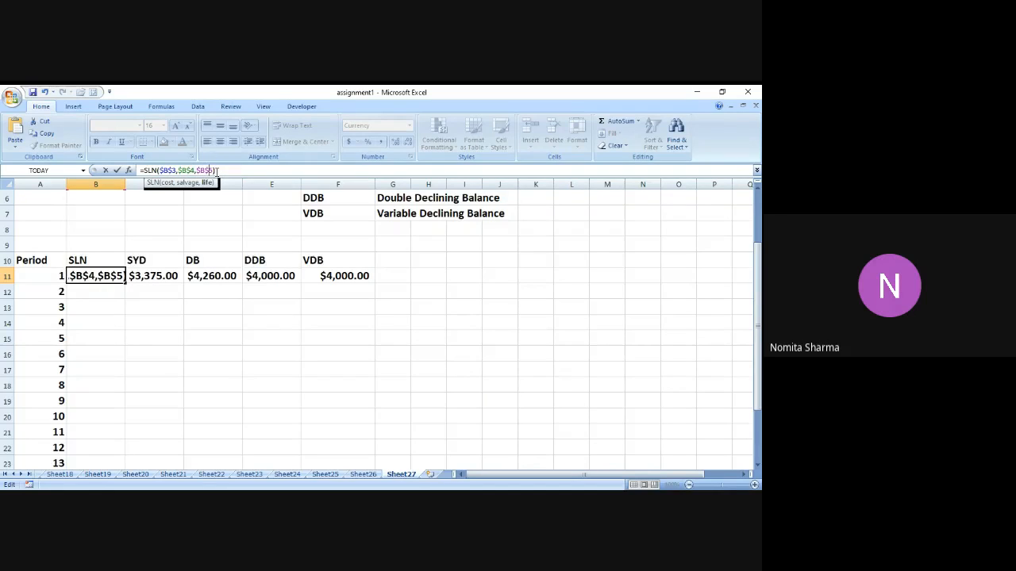
{"action": "key", "text": "Return"}
Make the cost, salvage and life references in C11 absolute and keep the period relative: =SYD($B$3,$B$4,$B$5,A11).
{"action": "key", "text": "Up"}
{"action": "key", "text": "Right"}
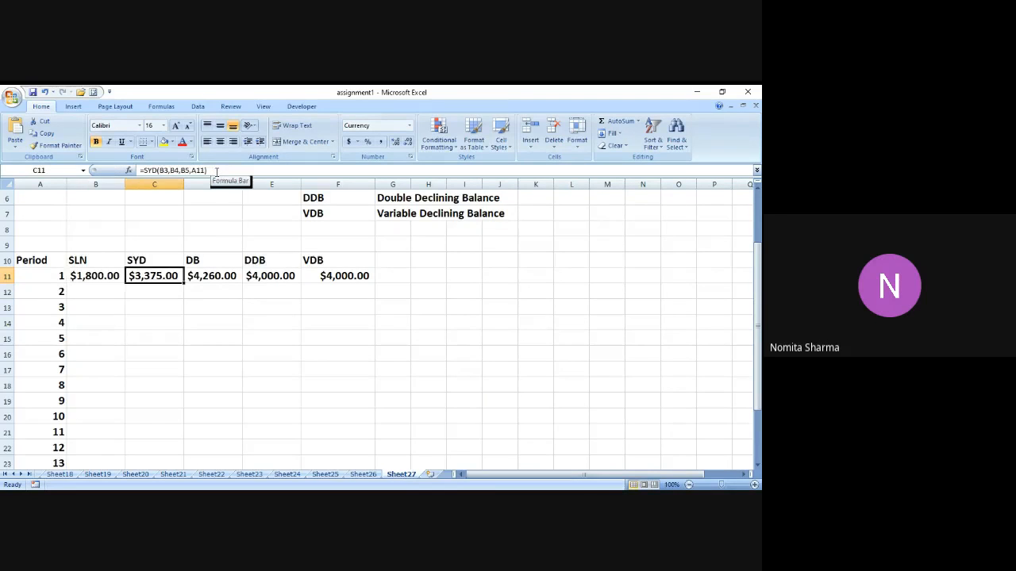
{"action": "left_click", "coordinate": [215, 171]}
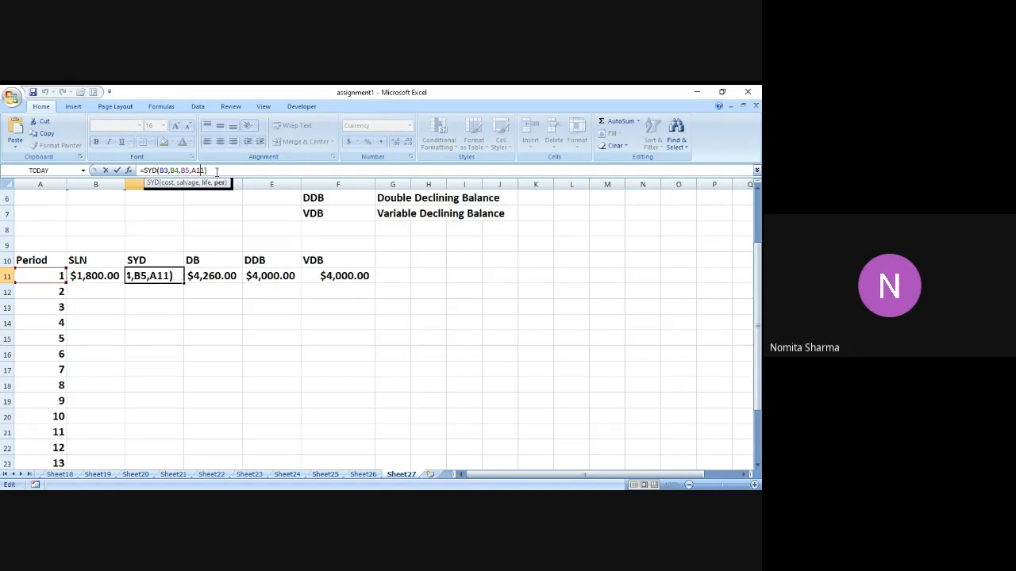
{"action": "key", "text": "Left"}
{"action": "key", "text": "Left"}
{"action": "key", "text": "Left"}
{"action": "key", "text": "Left"}
{"action": "key", "text": "Left"}
{"action": "key", "text": "Left"}
{"action": "key", "text": "Left"}
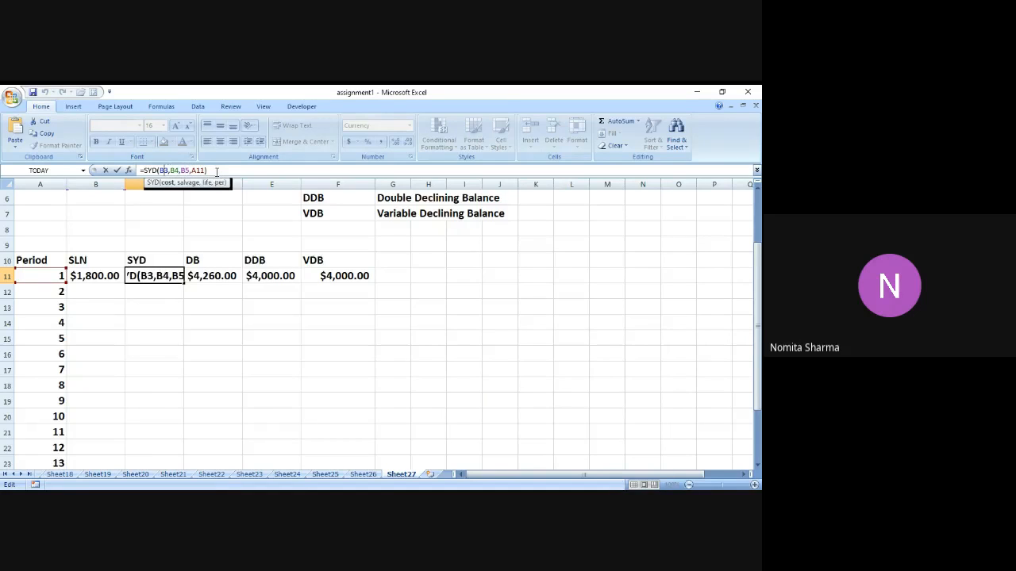
{"action": "type", "text": "$"}
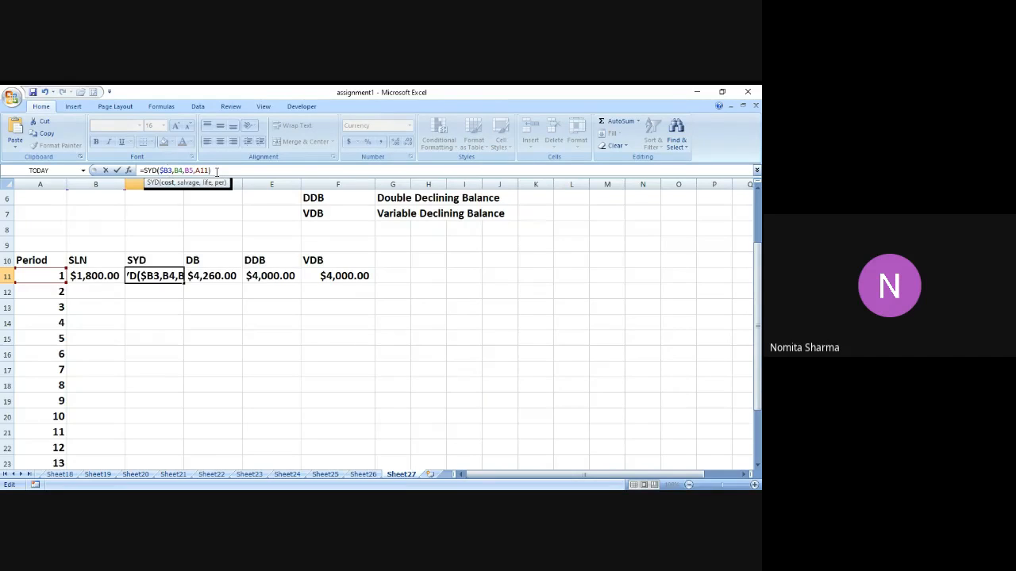
{"action": "key", "text": "Right"}
{"action": "type", "text": "$"}
{"action": "key", "text": "Right"}
{"action": "key", "text": "Right"}
{"action": "type", "text": "$"}
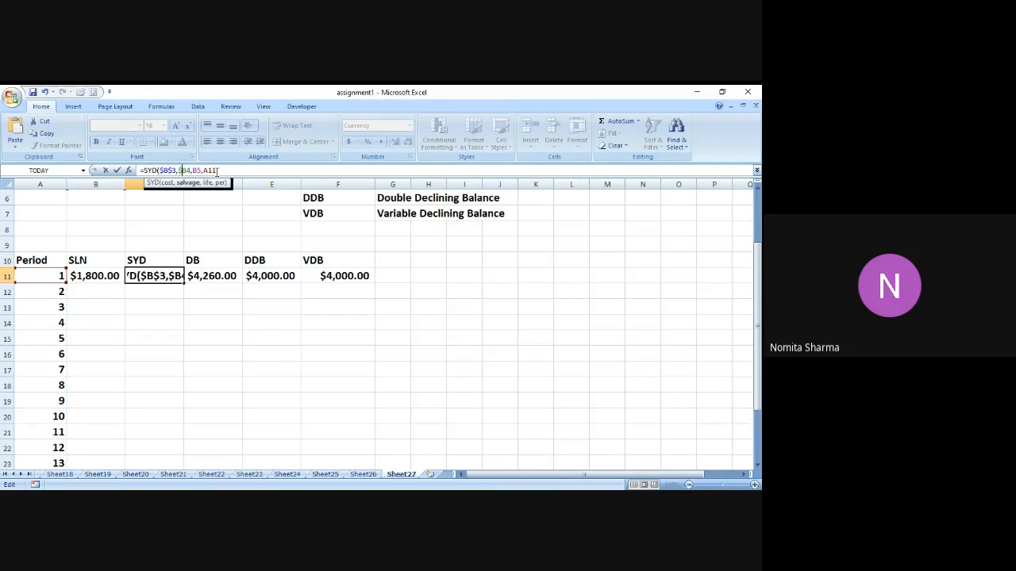
{"action": "key", "text": "Right"}
{"action": "type", "text": "$"}
{"action": "key", "text": "Right"}
{"action": "key", "text": "Right"}
{"action": "type", "text": "$"}
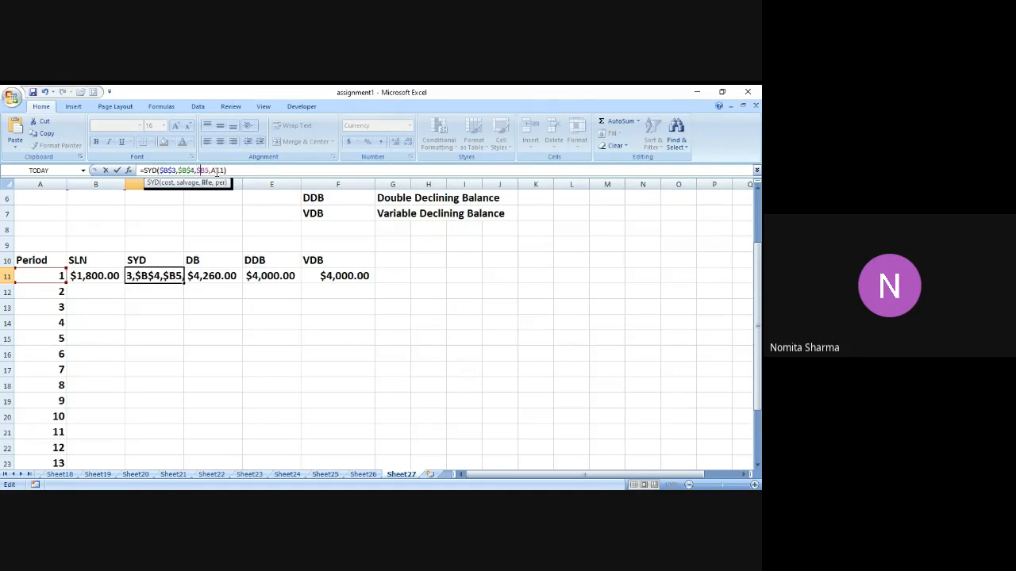
{"action": "key", "text": "Right"}
{"action": "type", "text": "$"}
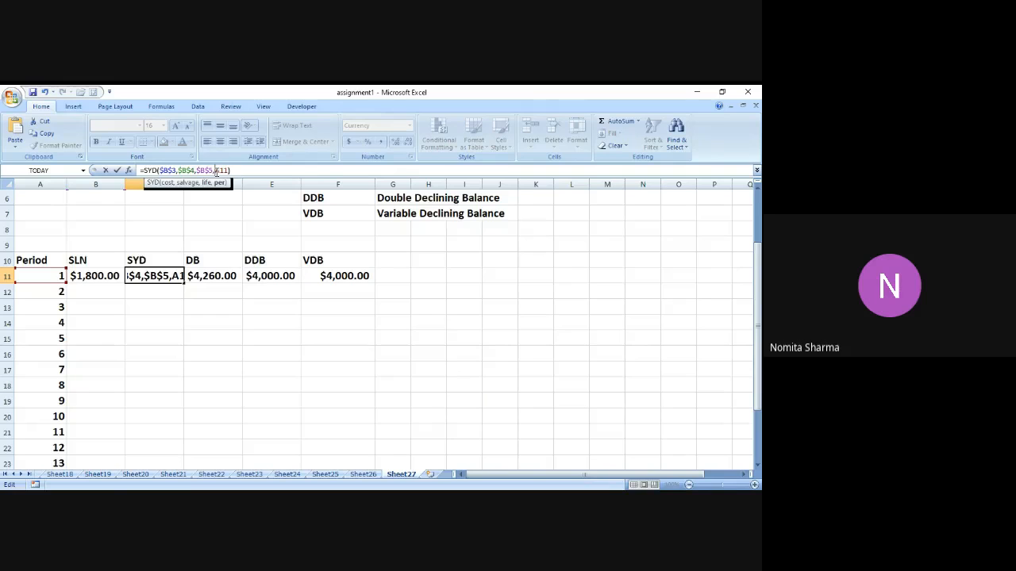
{"action": "key", "text": "Return"}
Lock the cost, salvage and life references in D11's formula as =DB($B$3,$B$4,$B$5,A11).
{"action": "key", "text": "Up"}
{"action": "key", "text": "Right"}
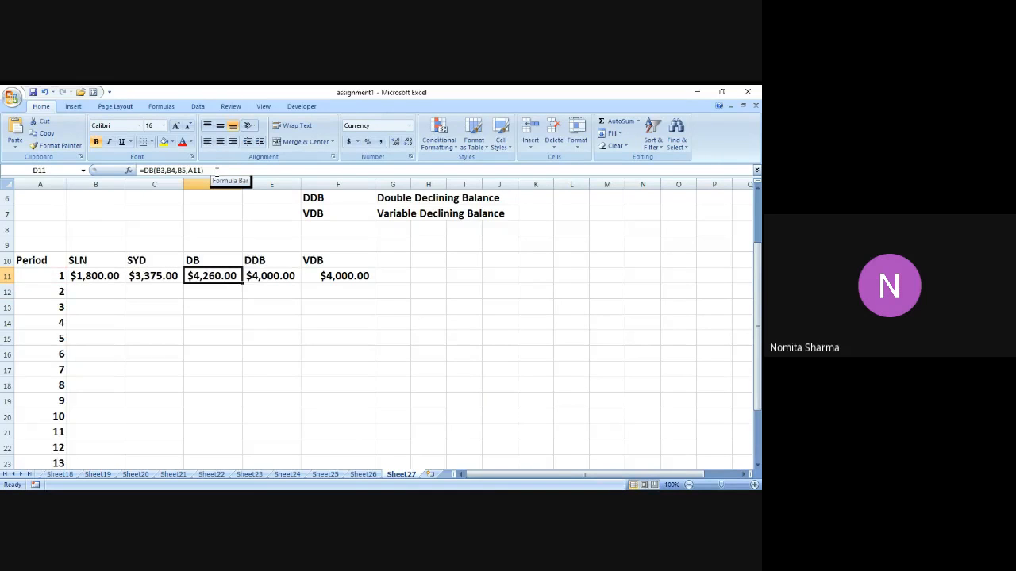
{"action": "left_click", "coordinate": [216, 171]}
{"action": "key", "text": "Right"}
{"action": "key", "text": "Right"}
{"action": "key", "text": "Right"}
{"action": "key", "text": "Right"}
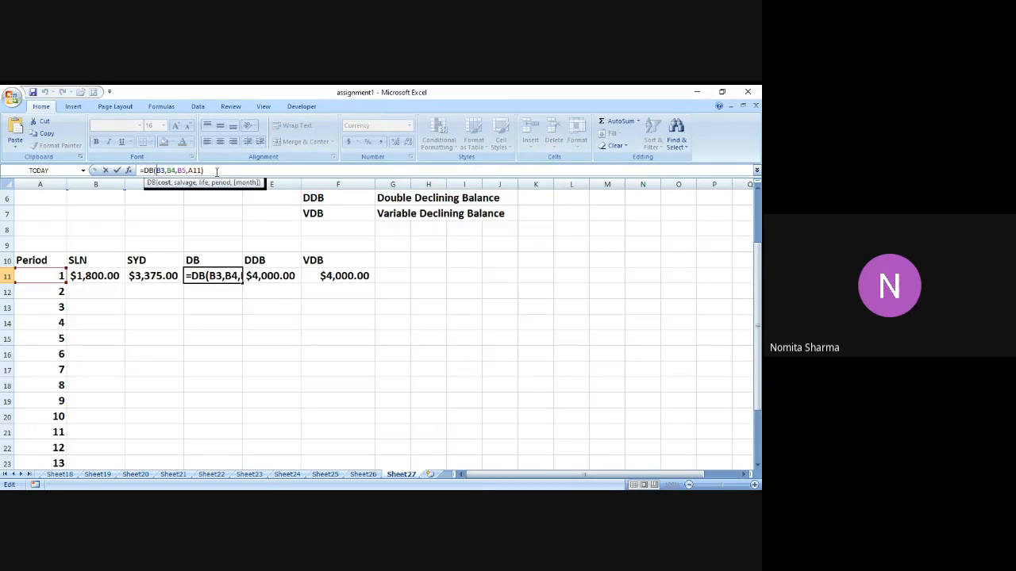
{"action": "key", "text": "F4"}
{"action": "type", "text": "$"}
{"action": "key", "text": "Right"}
{"action": "key", "text": "Right"}
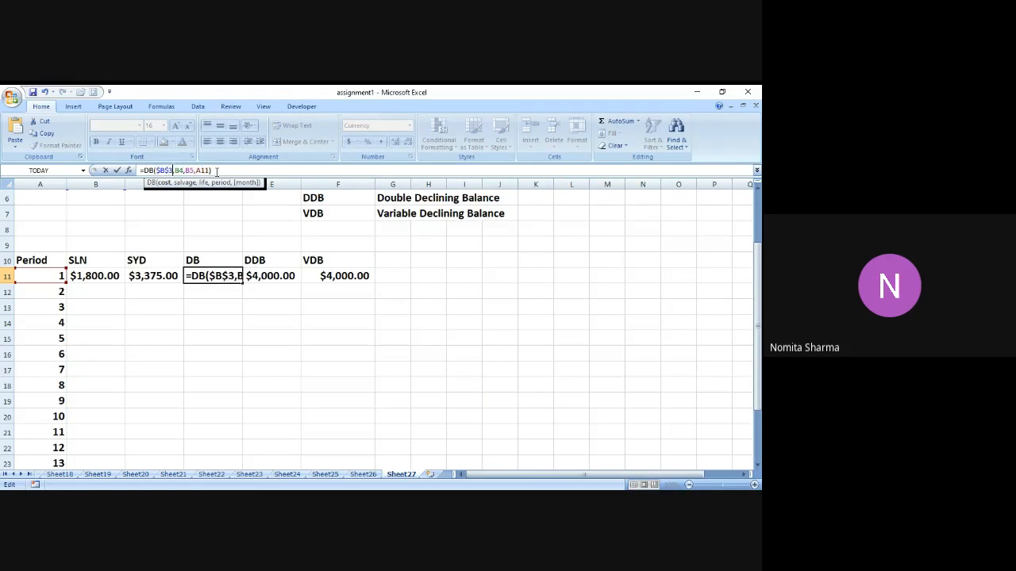
{"action": "type", "text": "$"}
{"action": "key", "text": "Right"}
{"action": "type", "text": "$"}
{"action": "key", "text": "Right"}
{"action": "key", "text": "Right"}
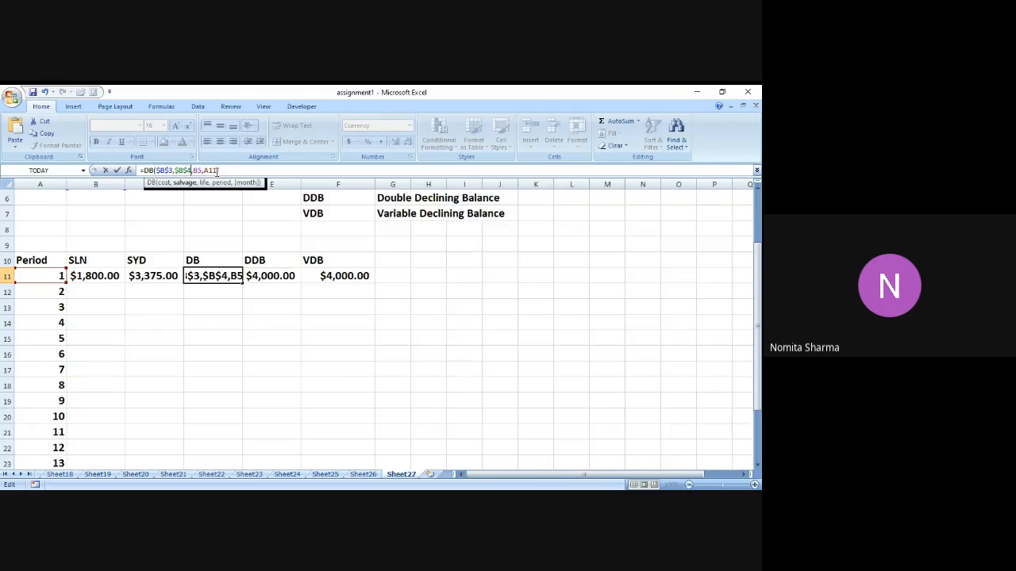
{"action": "key", "text": "Right"}
{"action": "type", "text": "$"}
{"action": "key", "text": "Right"}
{"action": "type", "text": "$"}
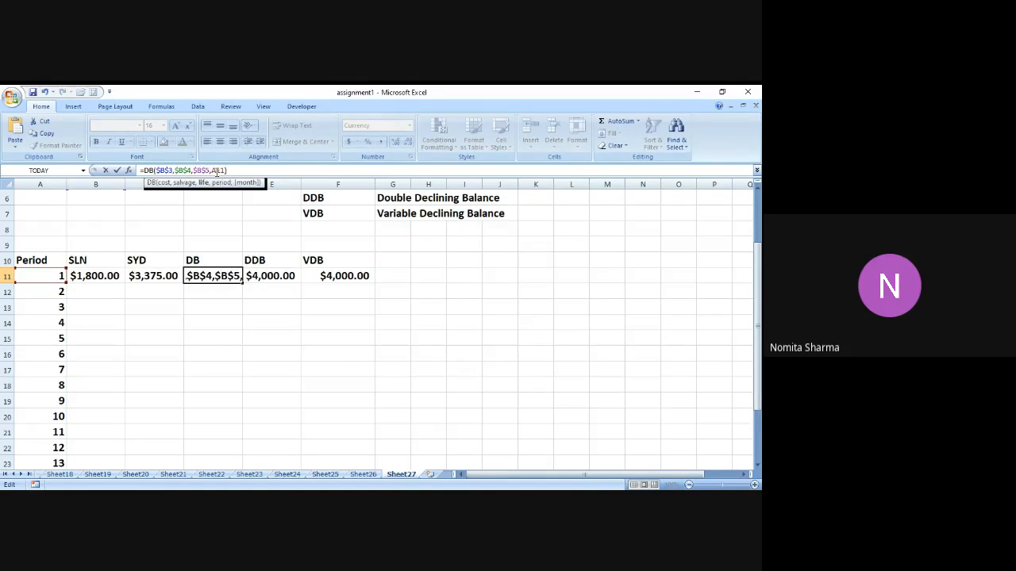
{"action": "key", "text": "Return"}
Edit E11's formula to =DDB($B$3,$B$4,$B$5,A11), with absolute cost, salvage and life references.
{"action": "key", "text": "Up"}
{"action": "key", "text": "Right"}
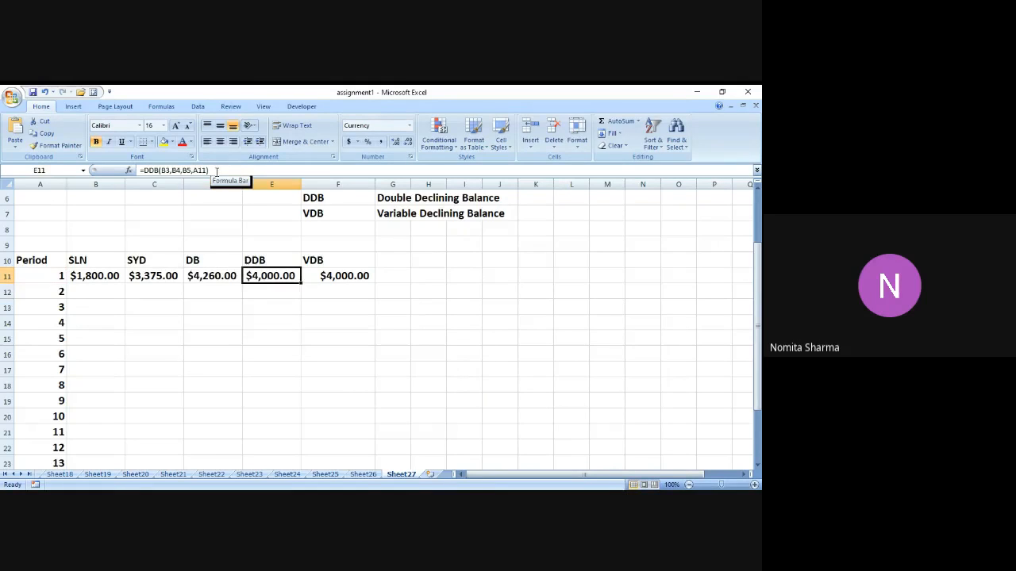
{"action": "left_click", "coordinate": [225, 171]}
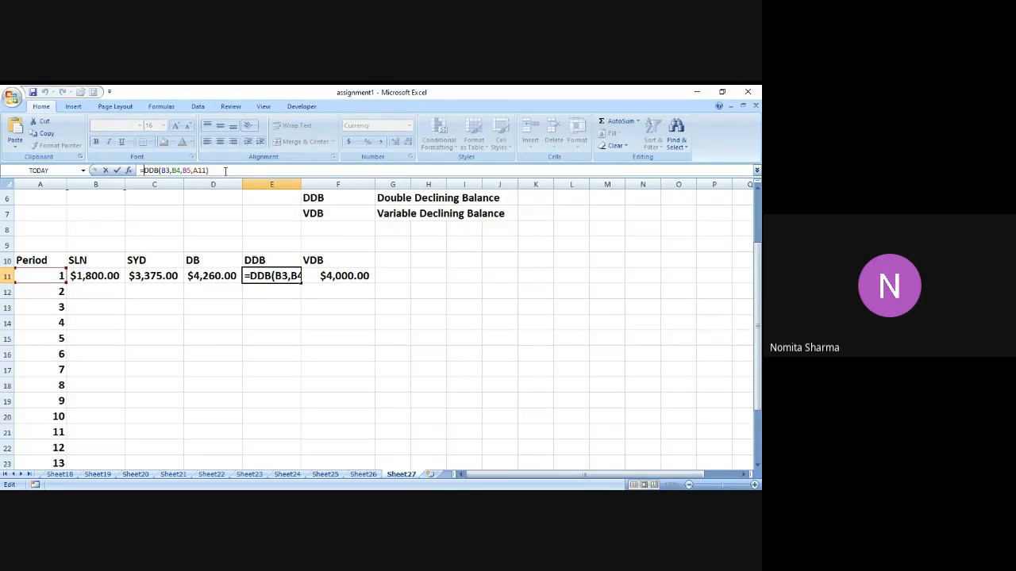
{"action": "key", "text": "Right"}
{"action": "key", "text": "Right"}
{"action": "key", "text": "Right"}
{"action": "key", "text": "Right"}
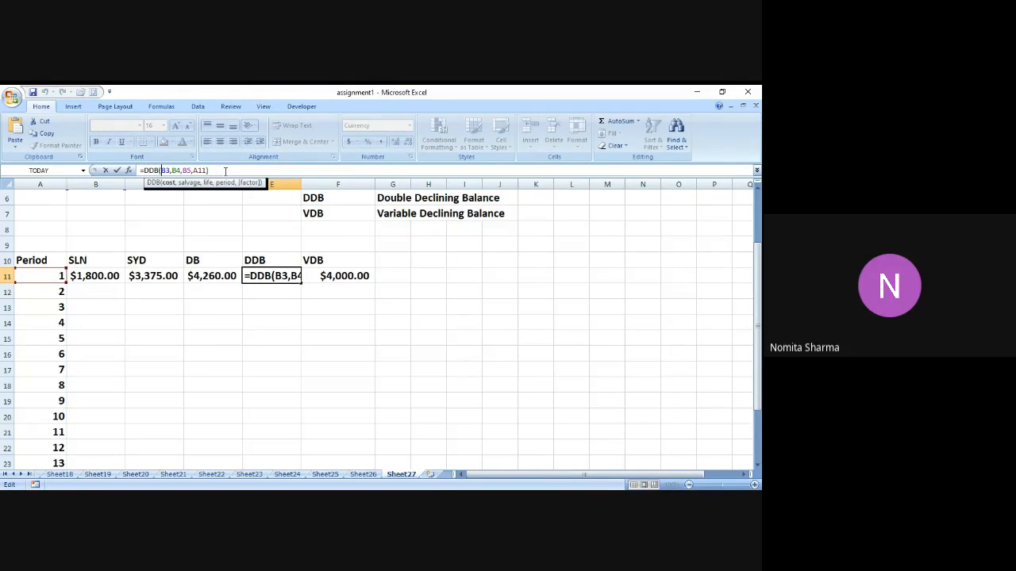
{"action": "type", "text": "$"}
{"action": "key", "text": "Right"}
{"action": "type", "text": "$"}
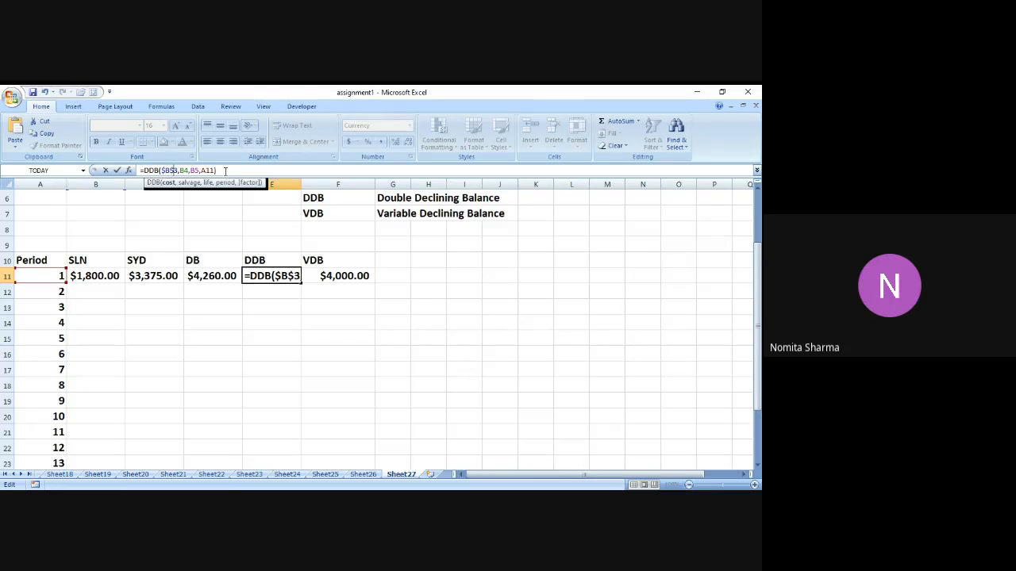
{"action": "key", "text": "Right"}
{"action": "type", "text": "$"}
{"action": "key", "text": "Right"}
{"action": "type", "text": "$"}
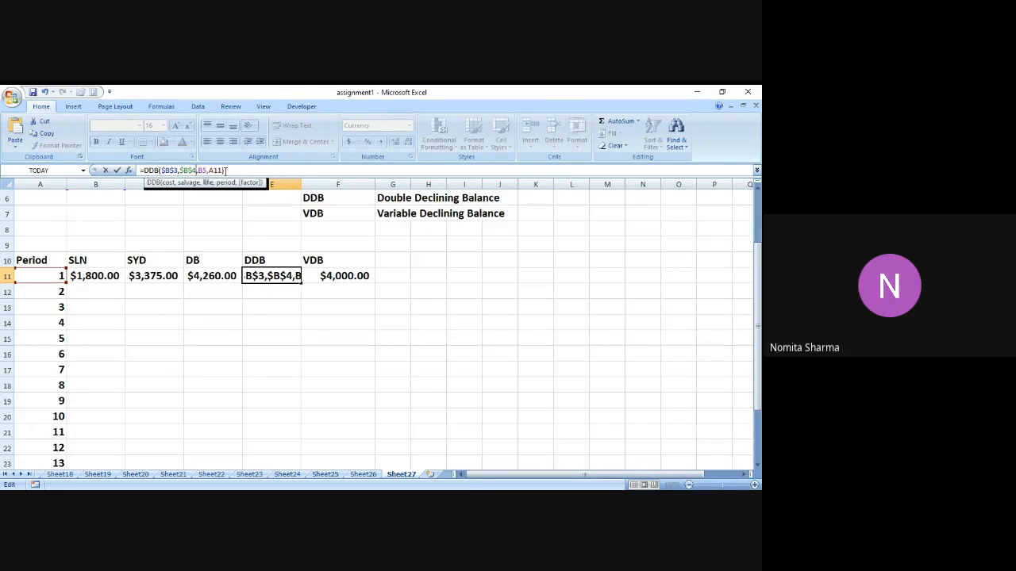
{"action": "key", "text": "Right"}
{"action": "key", "text": "Right"}
{"action": "type", "text": "$"}
{"action": "key", "text": "Right"}
{"action": "type", "text": "$"}
{"action": "key", "text": "Return"}
Make the cost, salvage and life references in F11 absolute, giving =VDB($B$3,$B$4,$B$5,A11-1,A11).
{"action": "key", "text": "Up"}
{"action": "key", "text": "Right"}
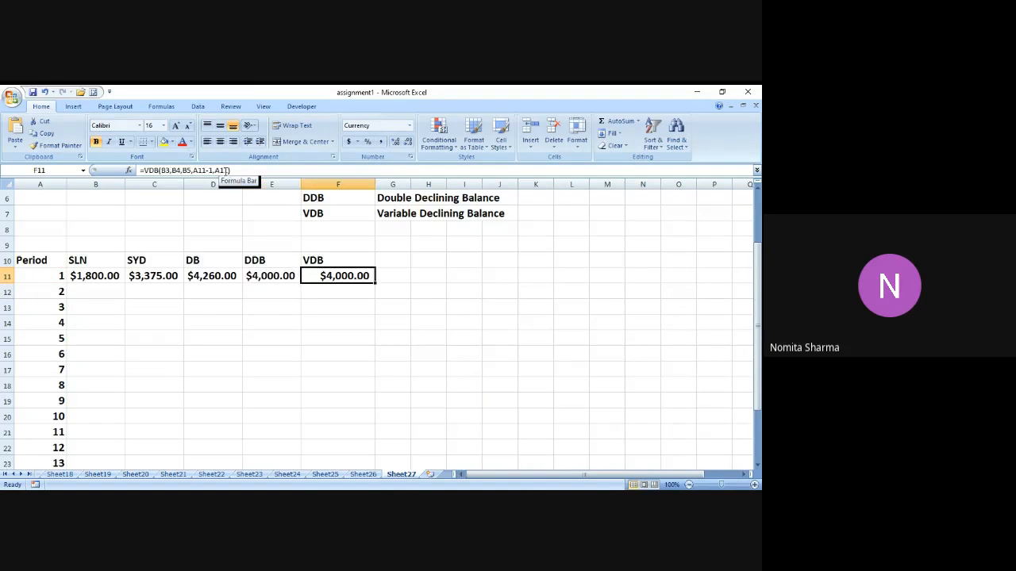
{"action": "left_click", "coordinate": [247, 172]}
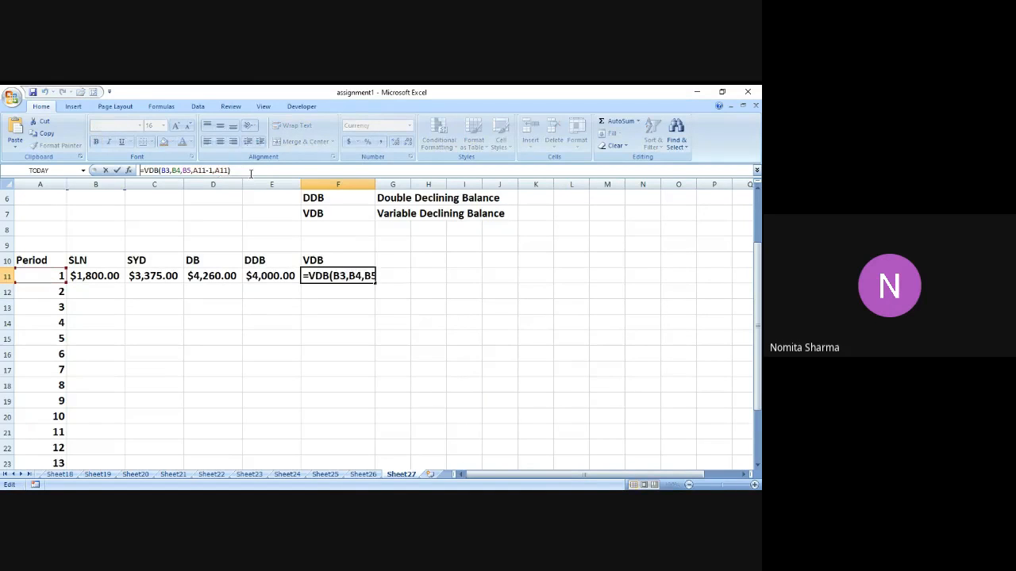
{"action": "key", "text": "Right"}
{"action": "key", "text": "Right"}
{"action": "key", "text": "Right"}
{"action": "key", "text": "Right"}
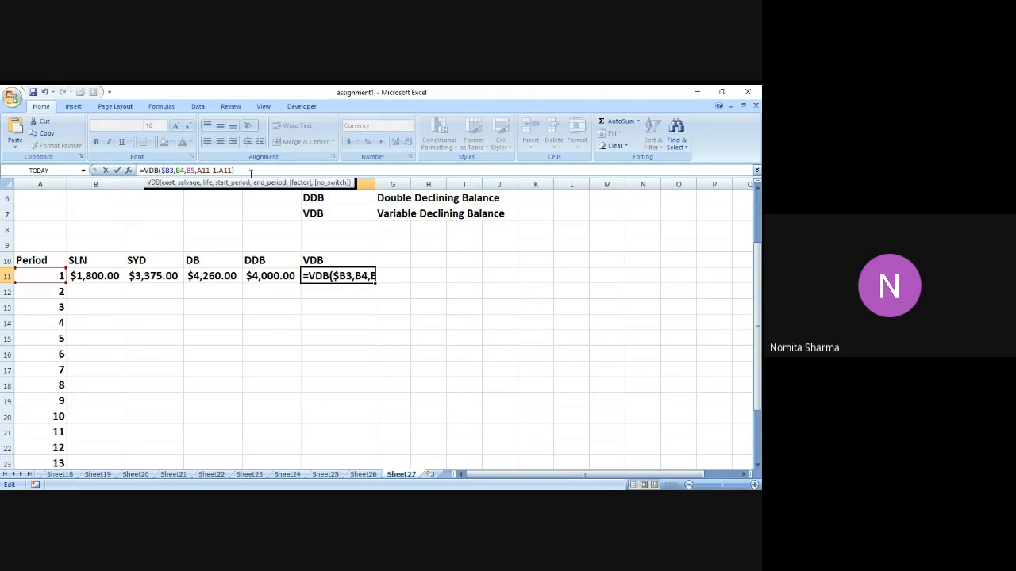
{"action": "key", "text": "F4"}
{"action": "key", "text": "Right"}
{"action": "type", "text": "$"}
{"action": "key", "text": "Right"}
{"action": "type", "text": "$"}
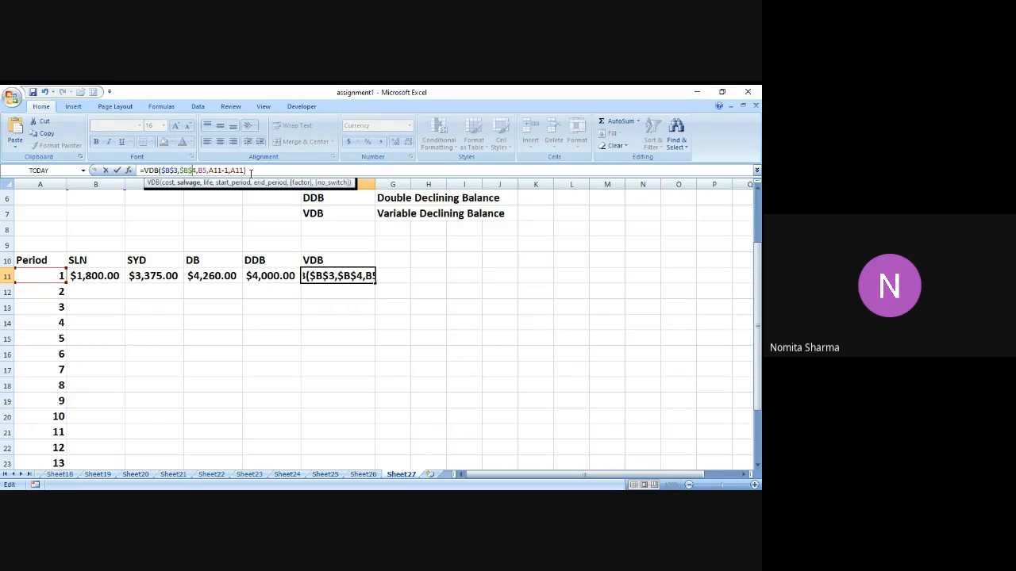
{"action": "key", "text": "Right"}
{"action": "key", "text": "Right"}
{"action": "type", "text": "$"}
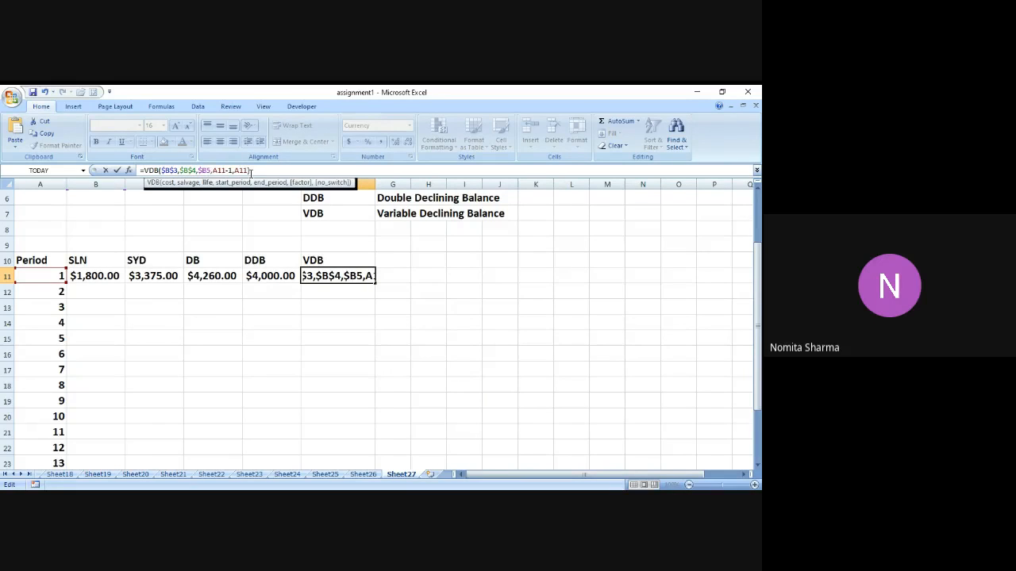
{"action": "key", "text": "Right"}
{"action": "type", "text": "$"}
{"action": "key", "text": "Return"}
Fill the five depreciation formulas in B11:F11 down to row 25, covering all 15 periods.
{"action": "key", "text": "Up"}
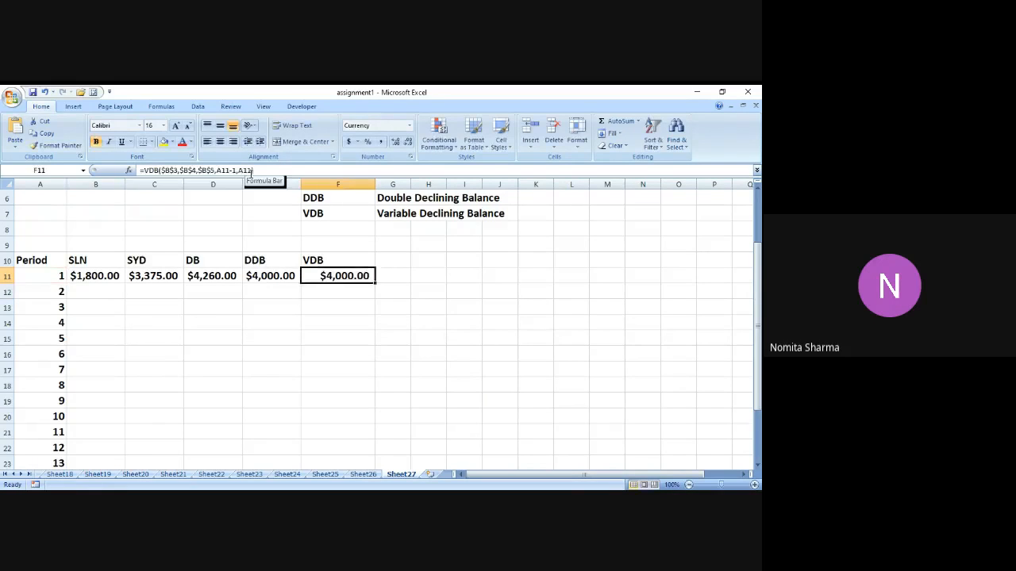
{"action": "key", "text": "Left"}
{"action": "key", "text": "Left"}
{"action": "key", "text": "Left"}
{"action": "key", "text": "Left"}
{"action": "key", "text": "shift+Right"}
{"action": "key", "text": "shift+Right"}
{"action": "key", "text": "shift+Right"}
{"action": "key", "text": "shift+Right"}
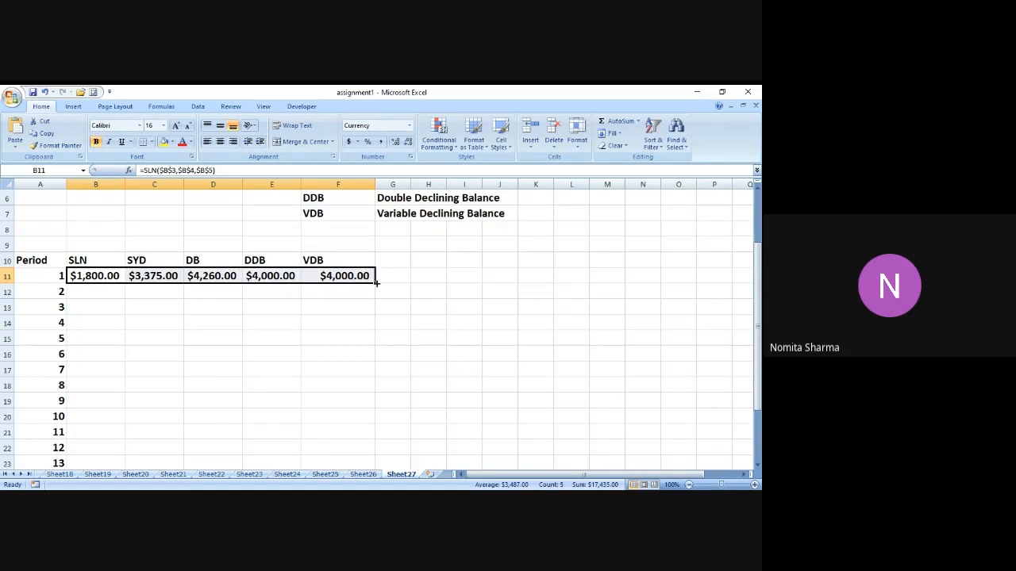
{"action": "left_click_drag", "start_coordinate": [375, 283], "coordinate": [379, 445]}
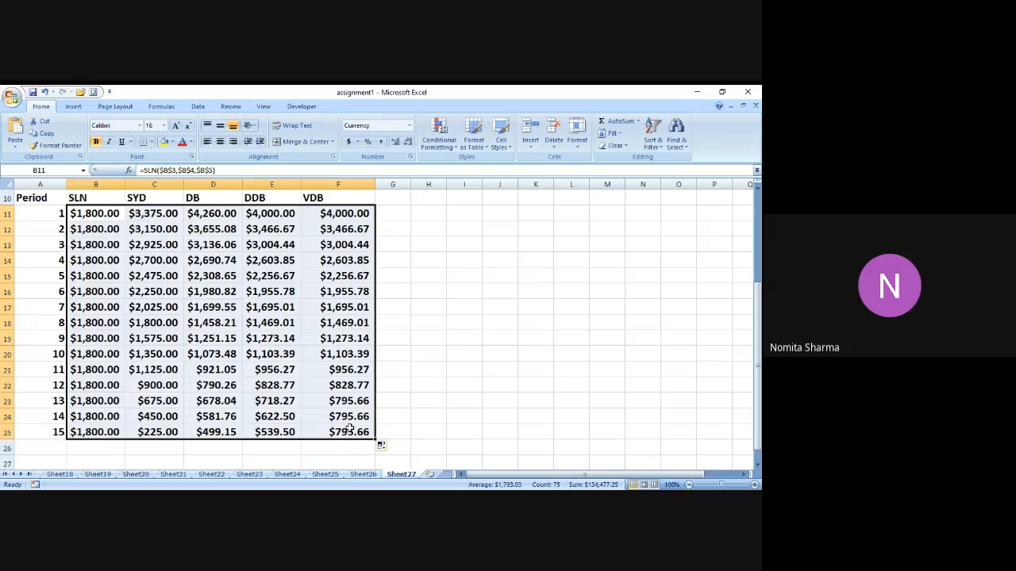
Review the filled depreciation schedule and the cost, salvage and life inputs above it.
{"action": "left_click", "coordinate": [30, 313]}
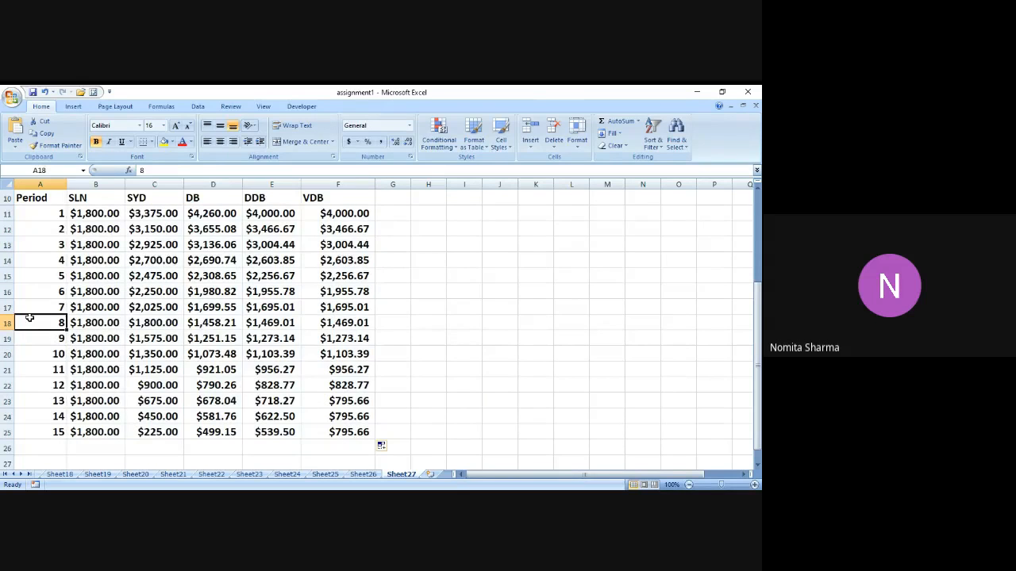
{"action": "key", "text": "Up"}
{"action": "key", "text": "Up"}
{"action": "key", "text": "Up"}
{"action": "key", "text": "Up"}
{"action": "key", "text": "Up"}
{"action": "key", "text": "Up"}
{"action": "key", "text": "Up"}
{"action": "key", "text": "Up"}
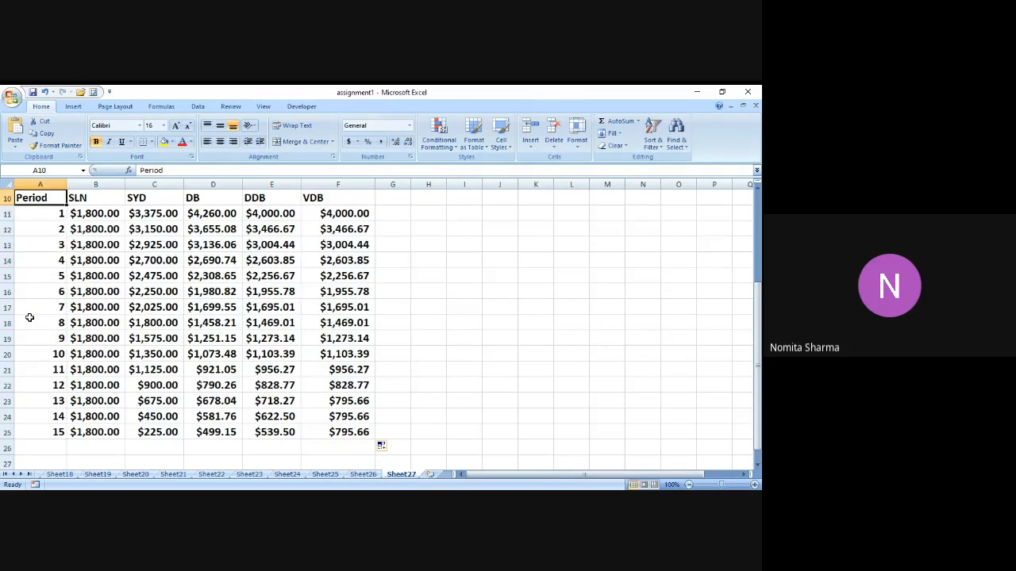
{"action": "key", "text": "Up"}
{"action": "key", "text": "Up"}
{"action": "key", "text": "Up"}
{"action": "key", "text": "Up"}
{"action": "key", "text": "Up"}
{"action": "key", "text": "Up"}
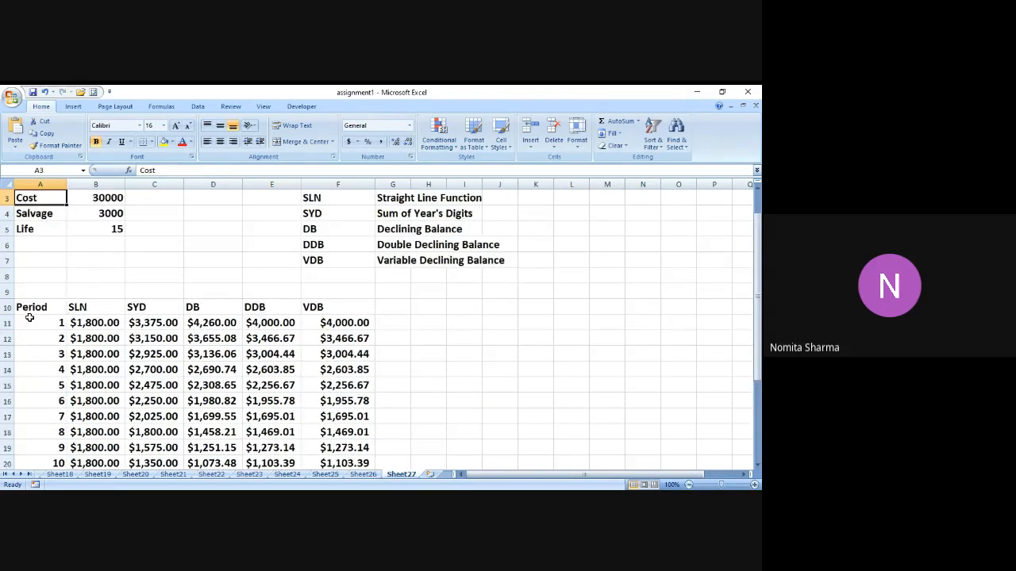
{"action": "key", "text": "Up"}
{"action": "key", "text": "Down"}
{"action": "key", "text": "Down"}
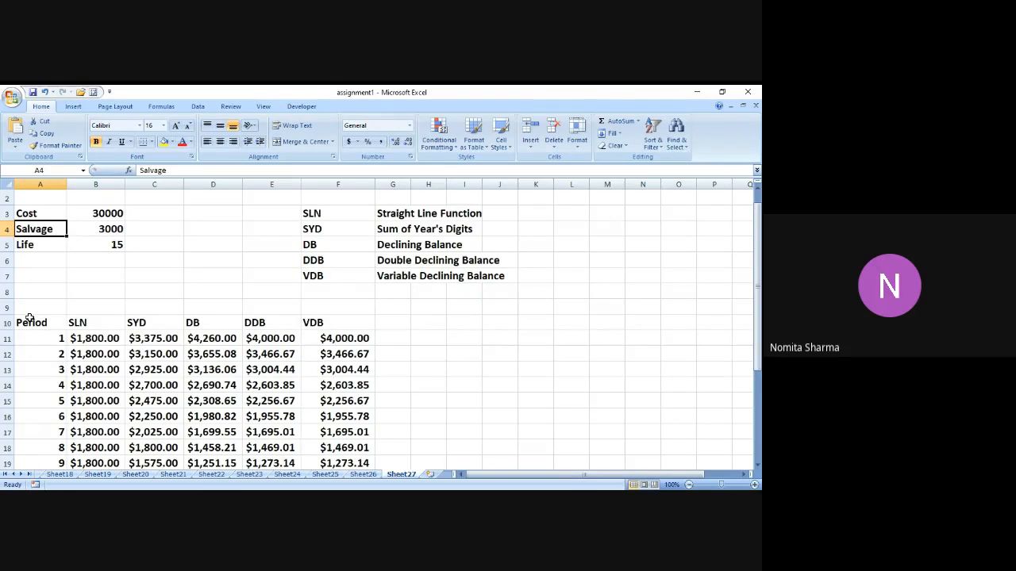
{"action": "key", "text": "Down"}
{"action": "key", "text": "Down"}
{"action": "key", "text": "Up"}
{"action": "key", "text": "Up"}
Change the asset cost in B3 to 500000.
{"action": "key", "text": "Up"}
{"action": "key", "text": "Right"}
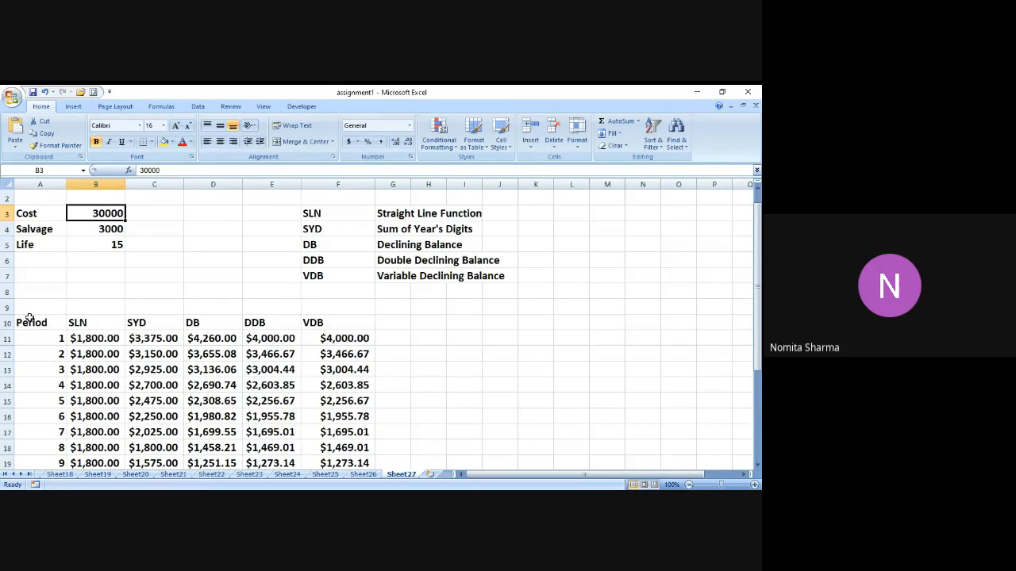
{"action": "key", "text": "Down"}
{"action": "key", "text": "Down"}
{"action": "key", "text": "Up"}
{"action": "key", "text": "Up"}
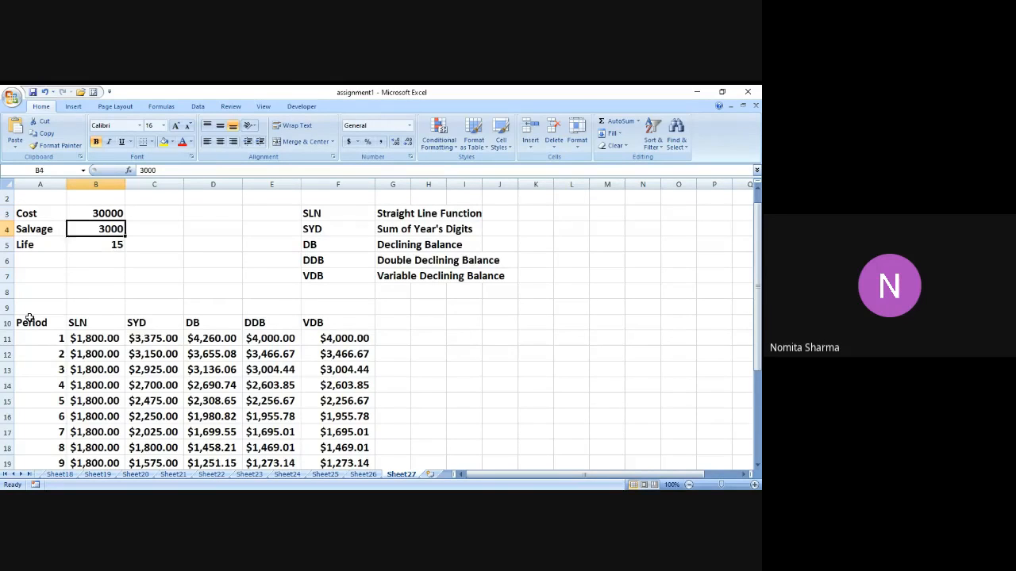
{"action": "type", "text": "500000"}
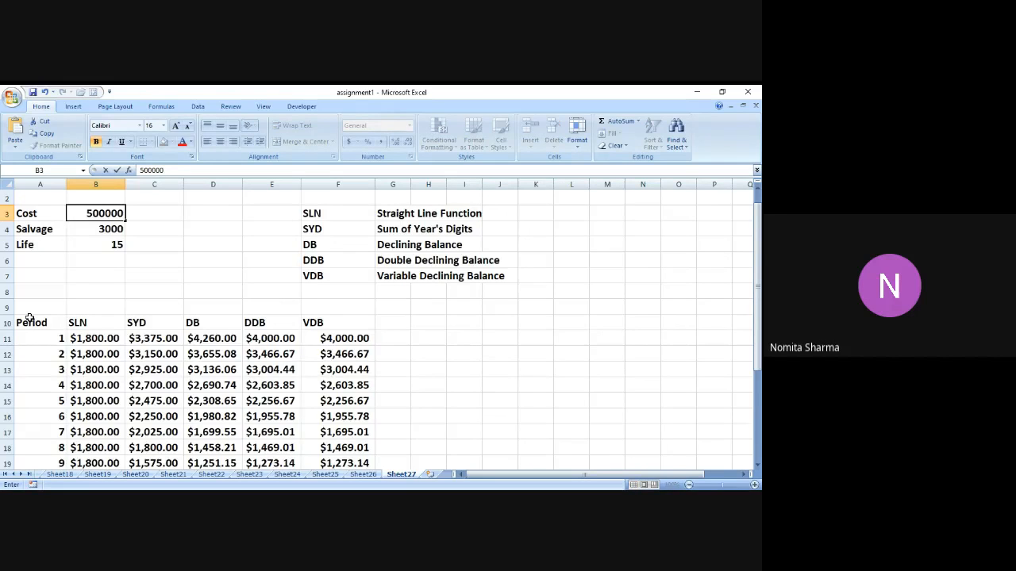
{"action": "key", "text": "Return"}
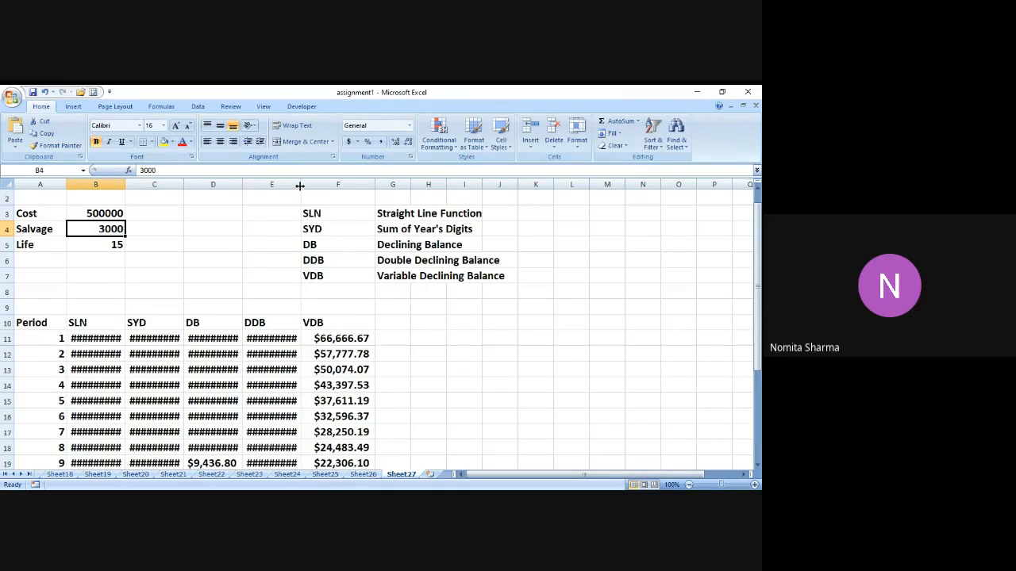
Widen columns B through E so the larger SLN, SYD, DB and DDB amounts fit.
{"action": "left_click_drag", "start_coordinate": [301, 184], "coordinate": [325, 183]}
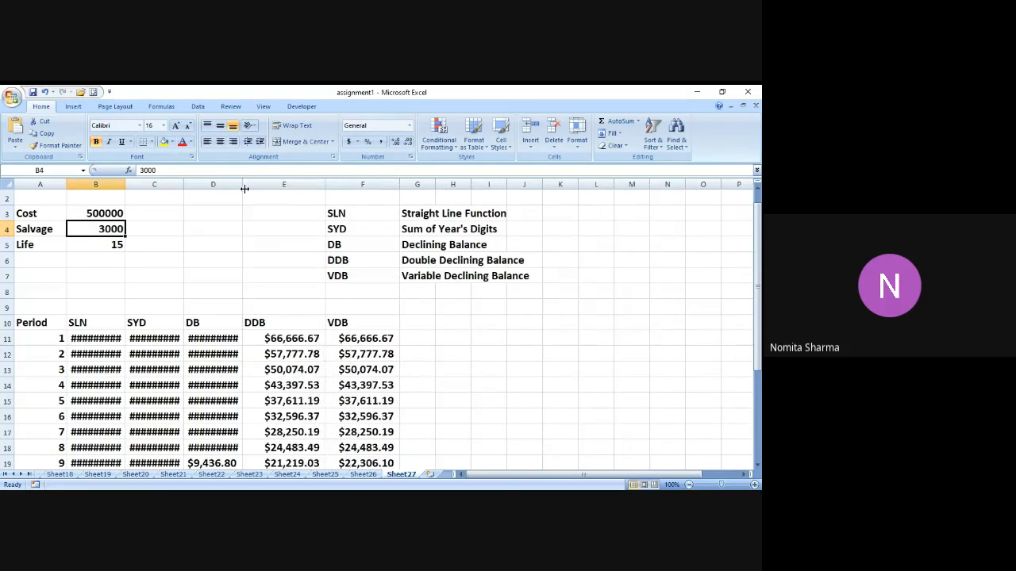
{"action": "left_click_drag", "start_coordinate": [242, 185], "coordinate": [261, 185]}
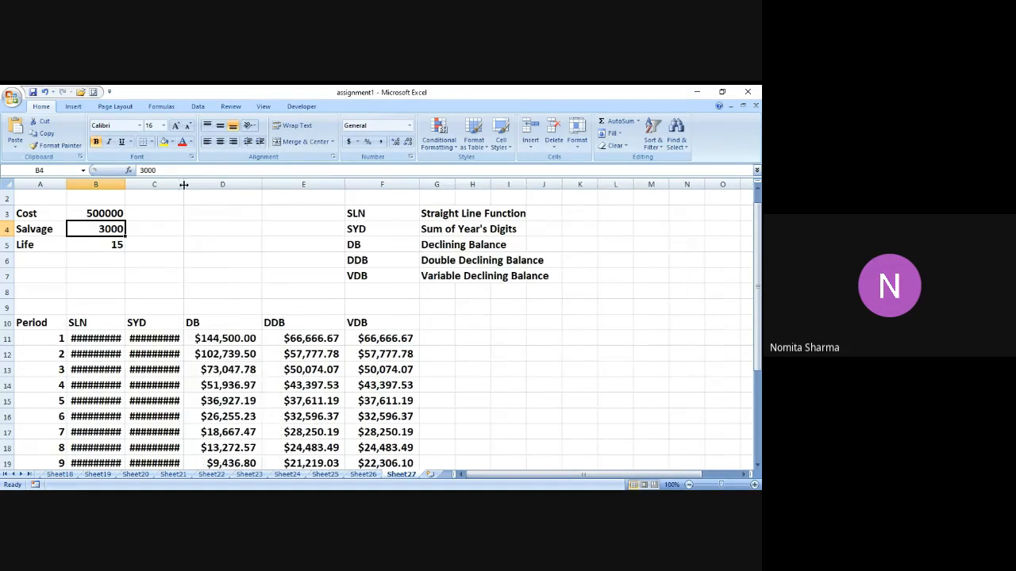
{"action": "left_click_drag", "start_coordinate": [183, 184], "coordinate": [204, 184]}
{"action": "left_click_drag", "start_coordinate": [125, 184], "coordinate": [149, 184]}
Change the salvage value in B4 to 12000.
{"action": "key", "text": "Page_Down"}
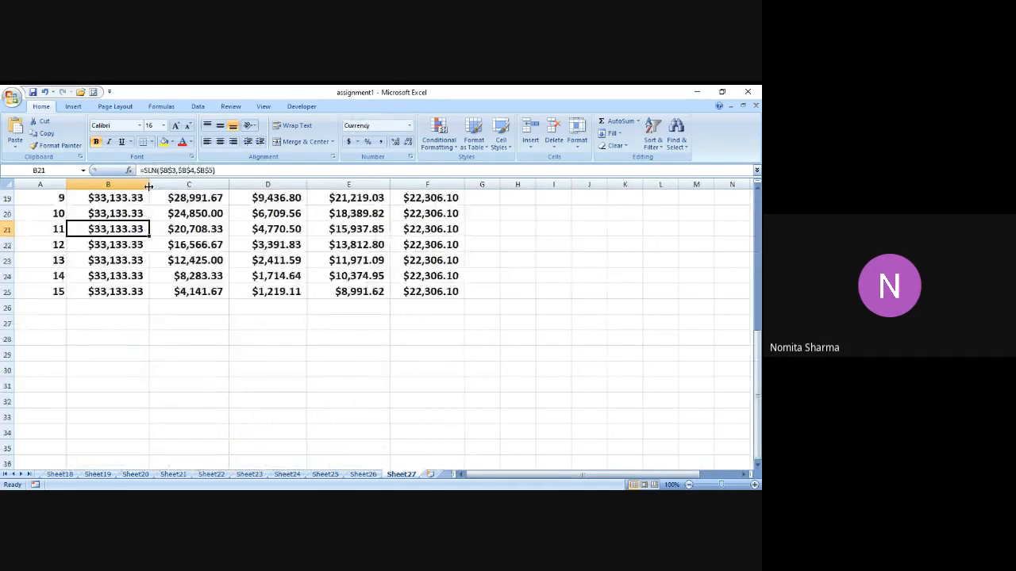
{"action": "key", "text": "Page_Up"}
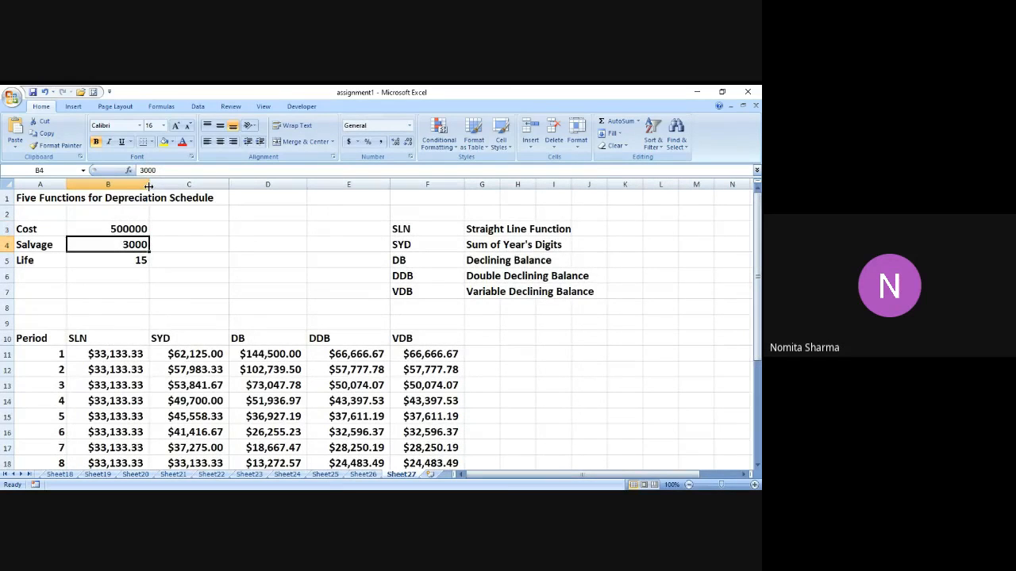
{"action": "type", "text": "12000"}
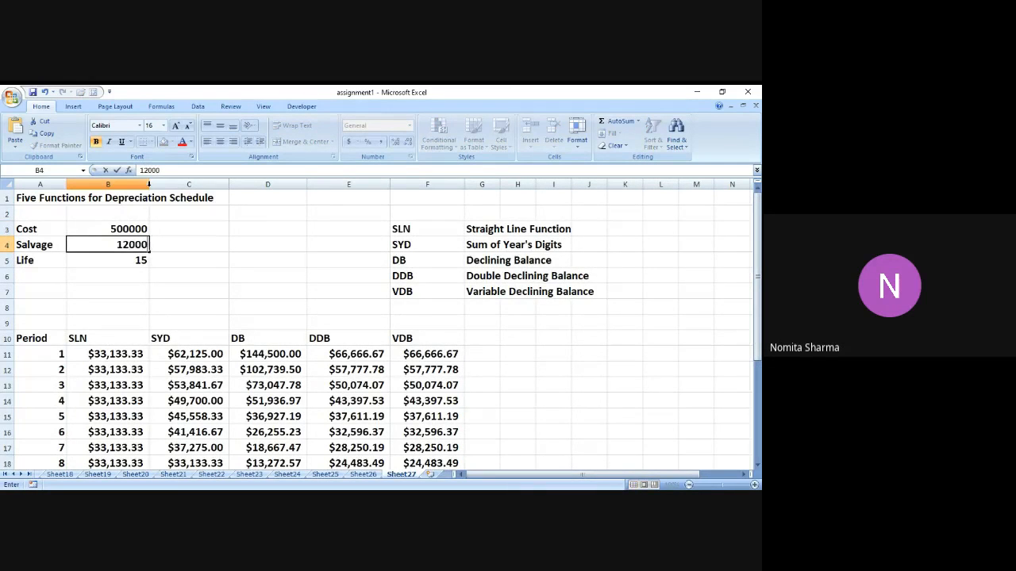
{"action": "key", "text": "Return"}
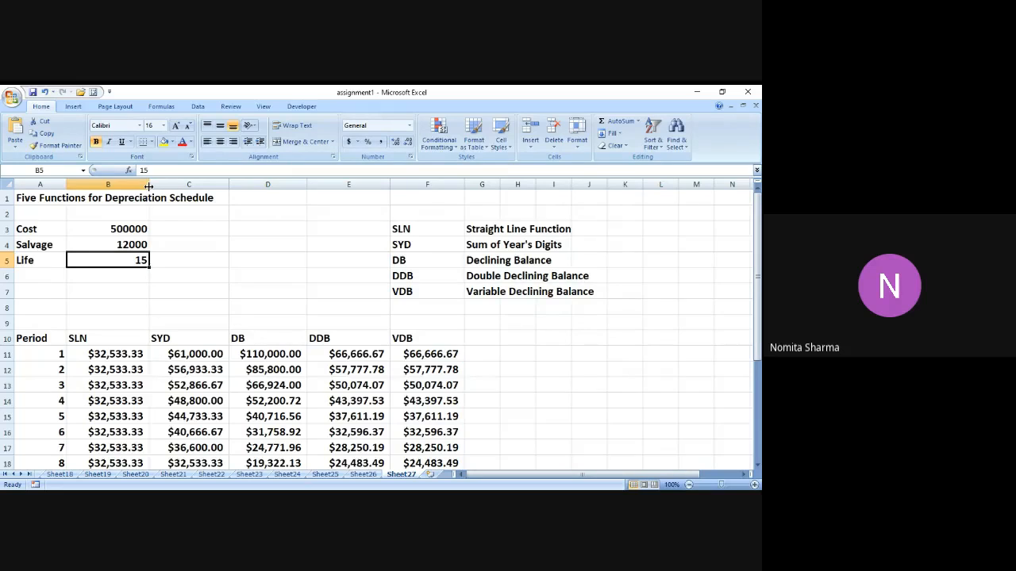
{"action": "left_click", "coordinate": [471, 230]}
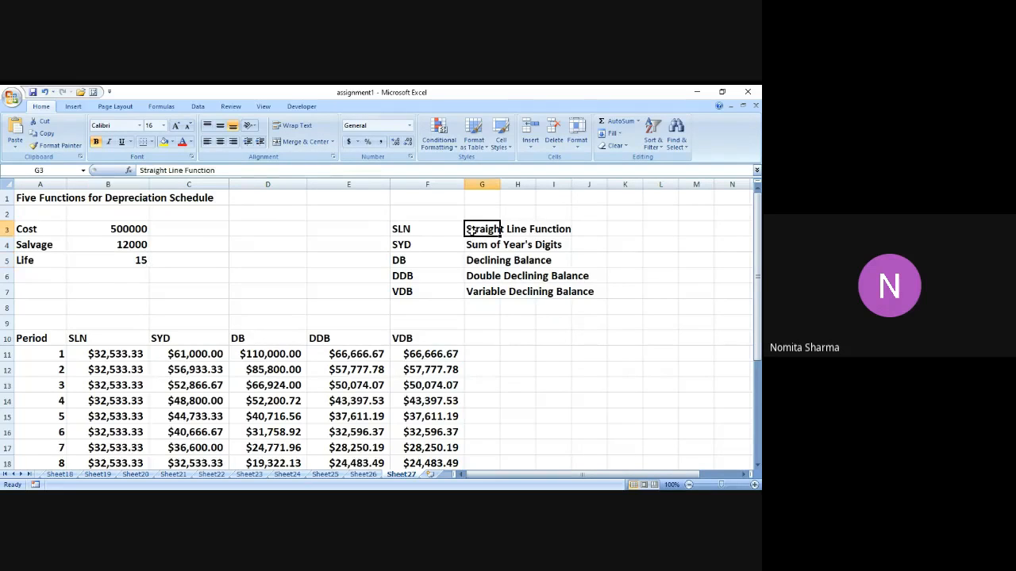
{"action": "key", "text": "ctrl+c"}
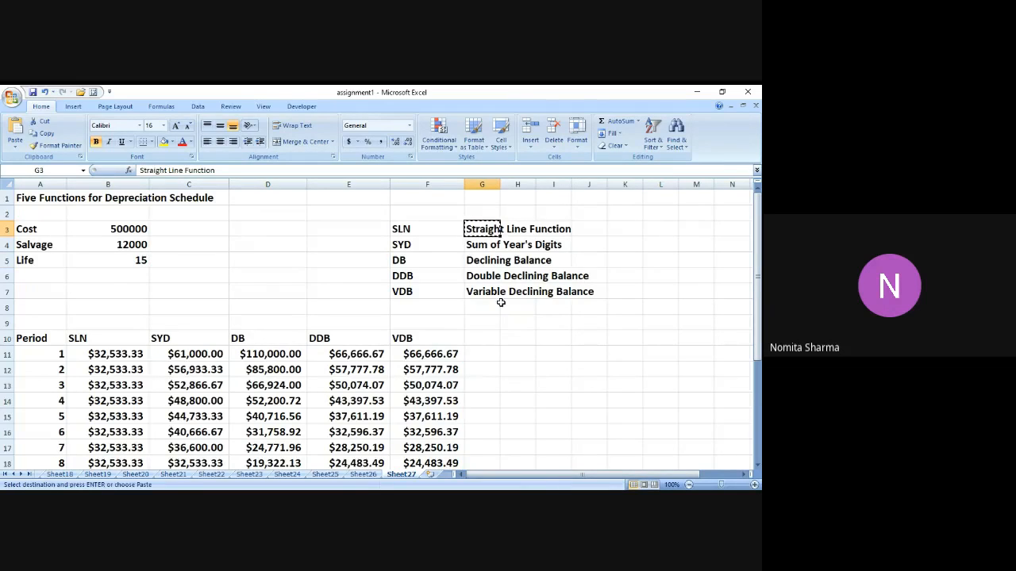
{"action": "key", "text": "alt+Tab"}
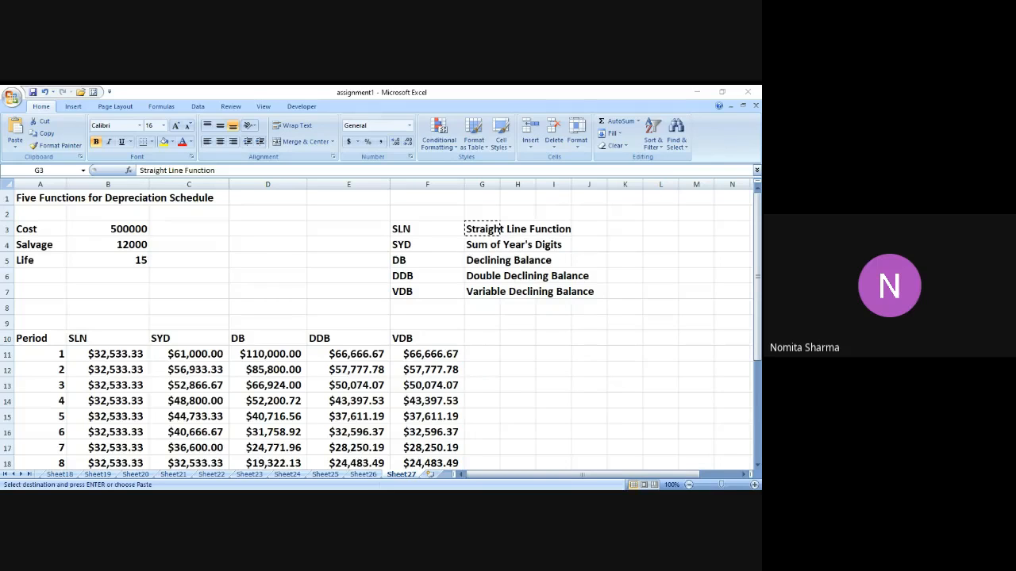
{"action": "key", "text": "alt+Tab"}
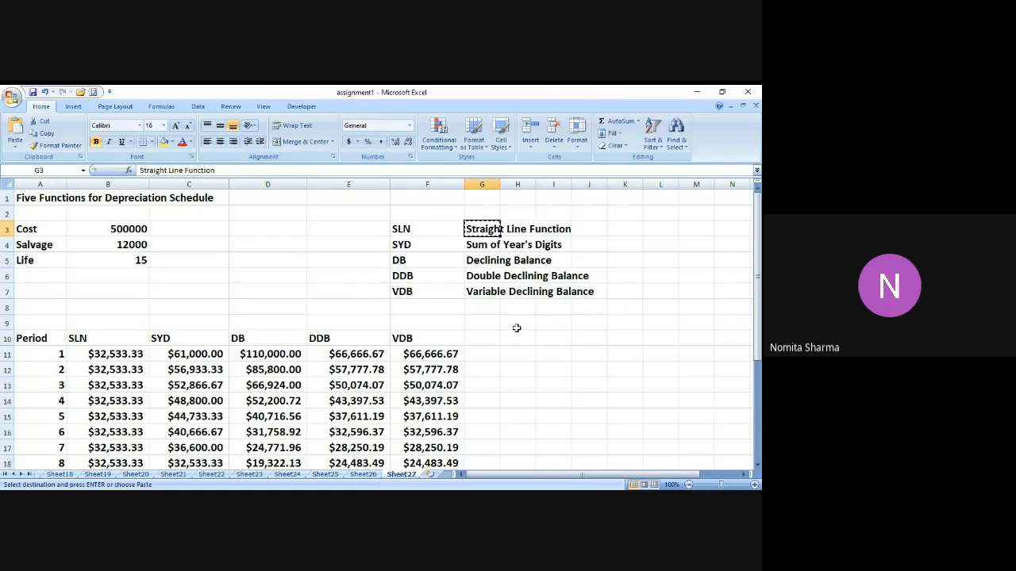
{"action": "key", "text": "Escape"}
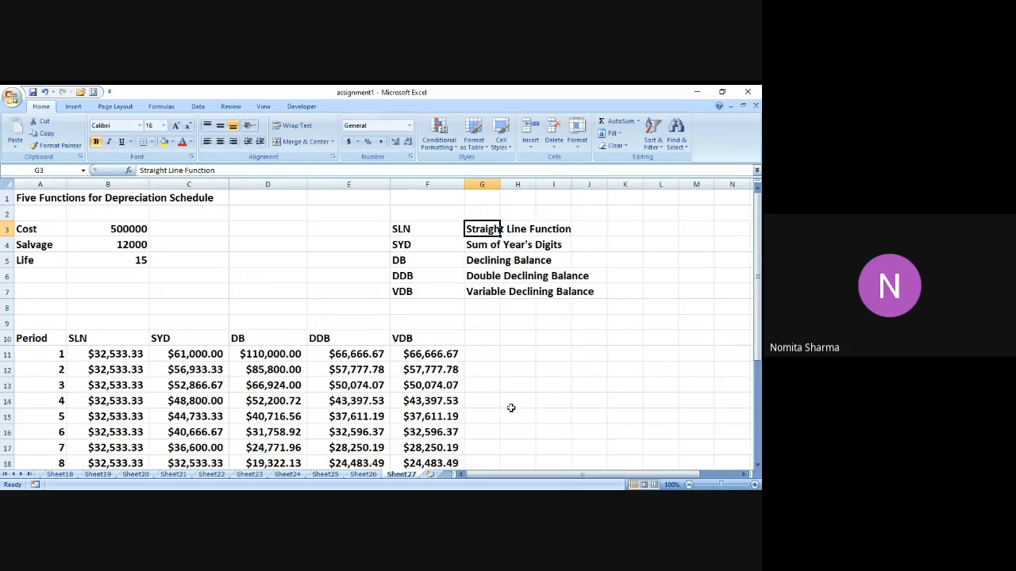
{"action": "key", "text": "alt+Tab"}
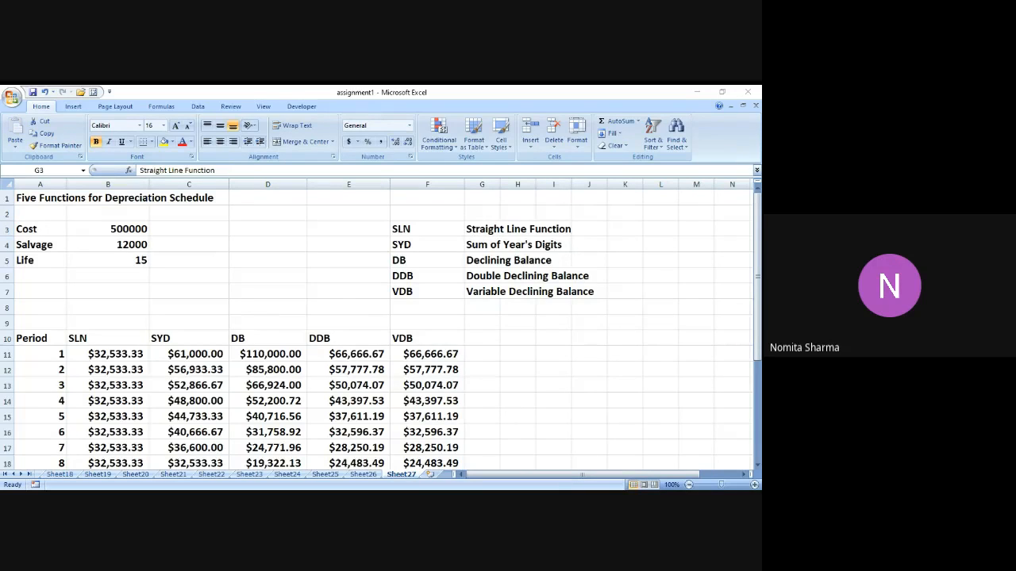